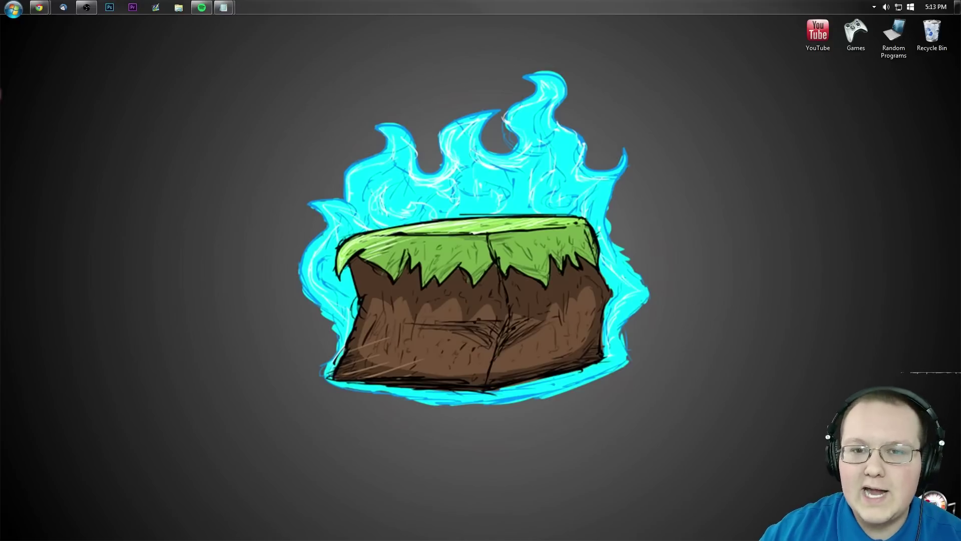
Switch to Chrome and start the Minecraft 1.8 downloads of bspkrsCore and Treecapitator from the DaftPVF's Mods forum post.
mouse_move(44, 12)
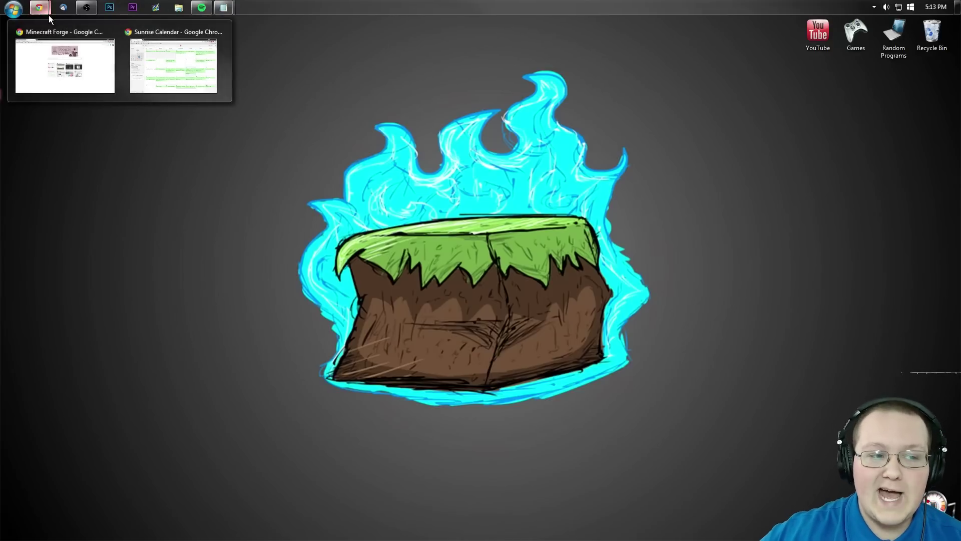
click(98, 79)
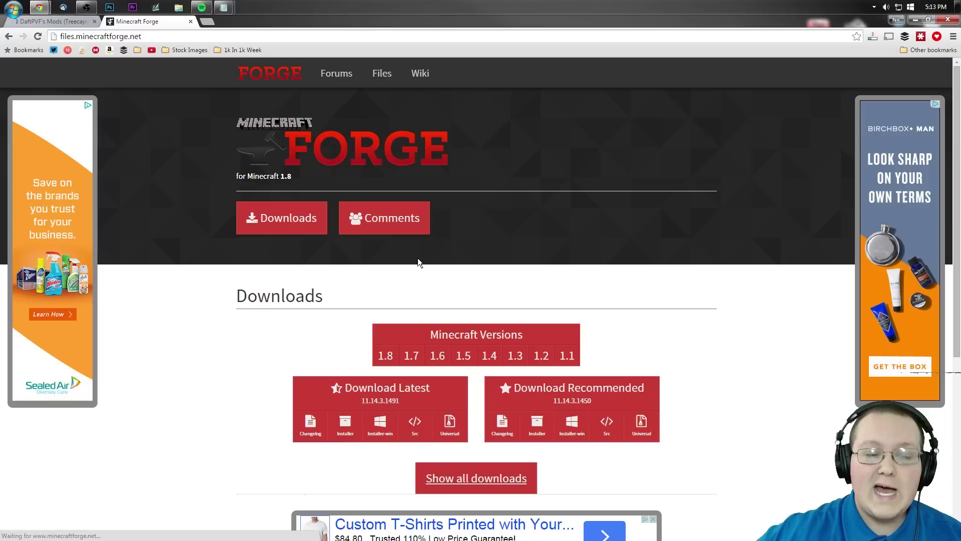
click(35, 26)
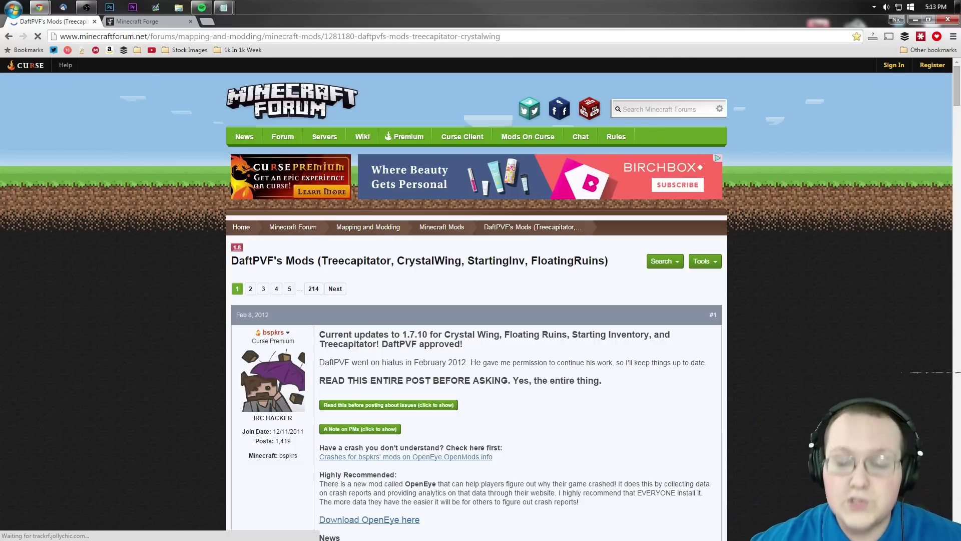
scroll(441, 244, down, 12)
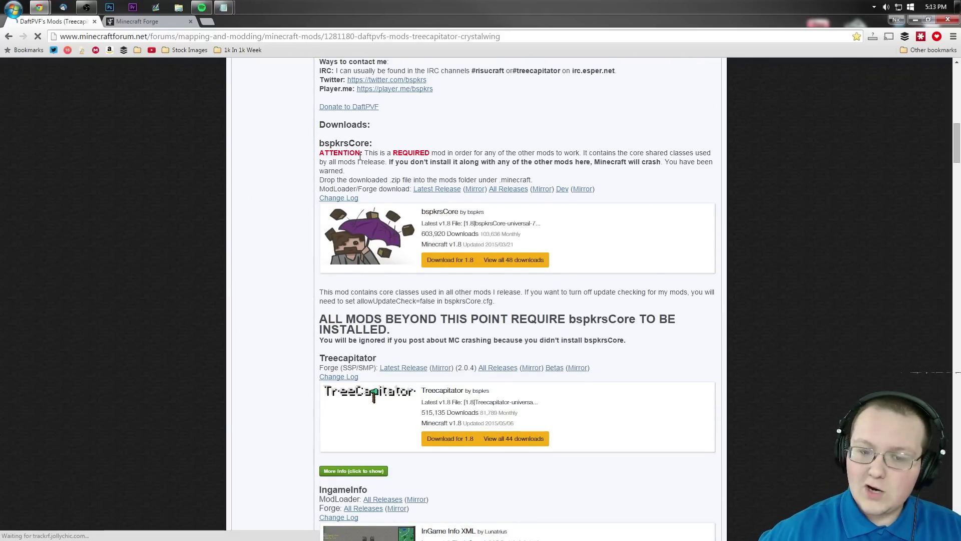
right_click(454, 267)
click(471, 270)
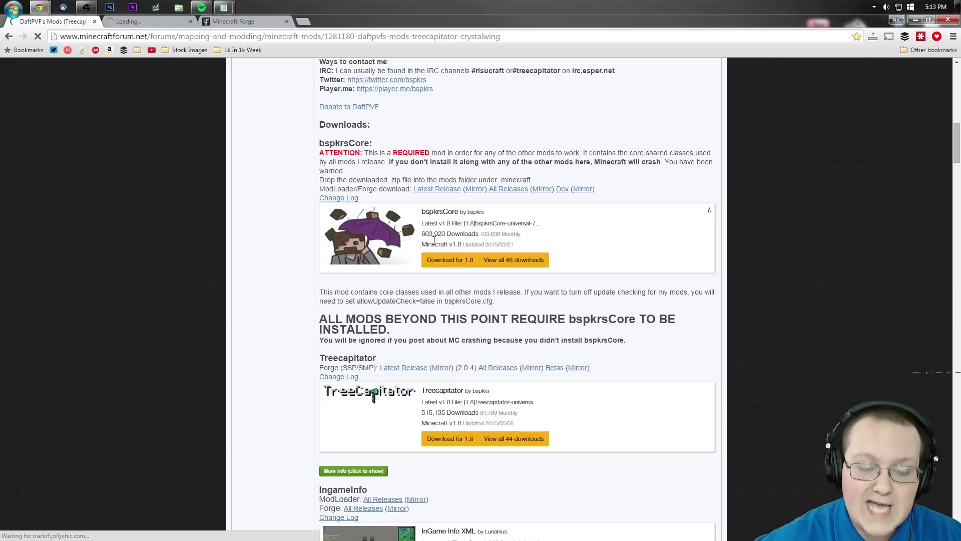
scroll(340, 291, down, 2)
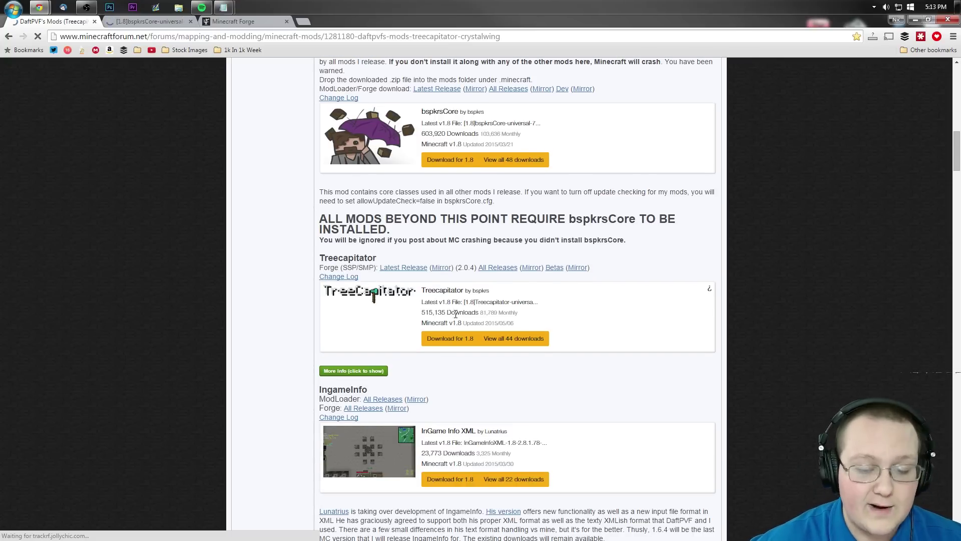
click(450, 337)
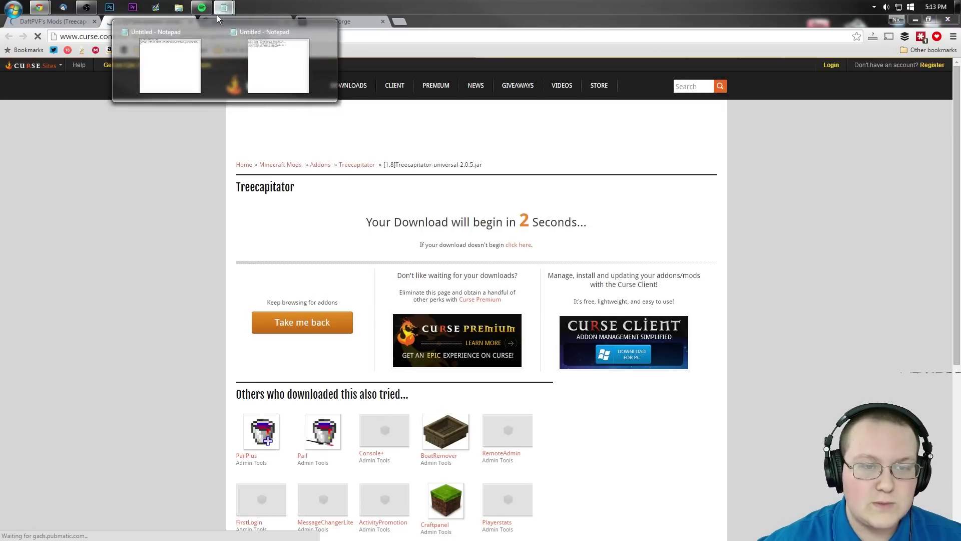
Keep the flagged Treecapitator and bspkrsCore jar downloads.
click(235, 22)
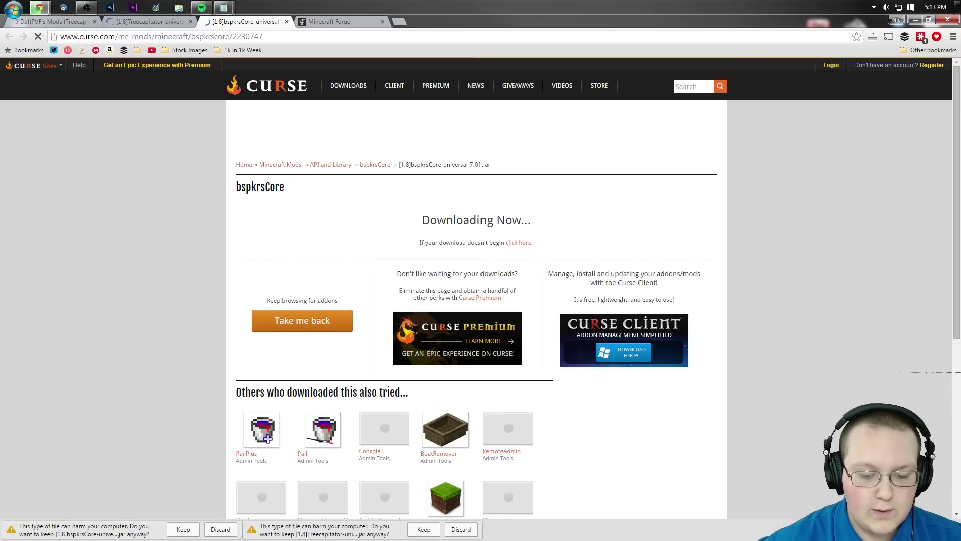
click(423, 529)
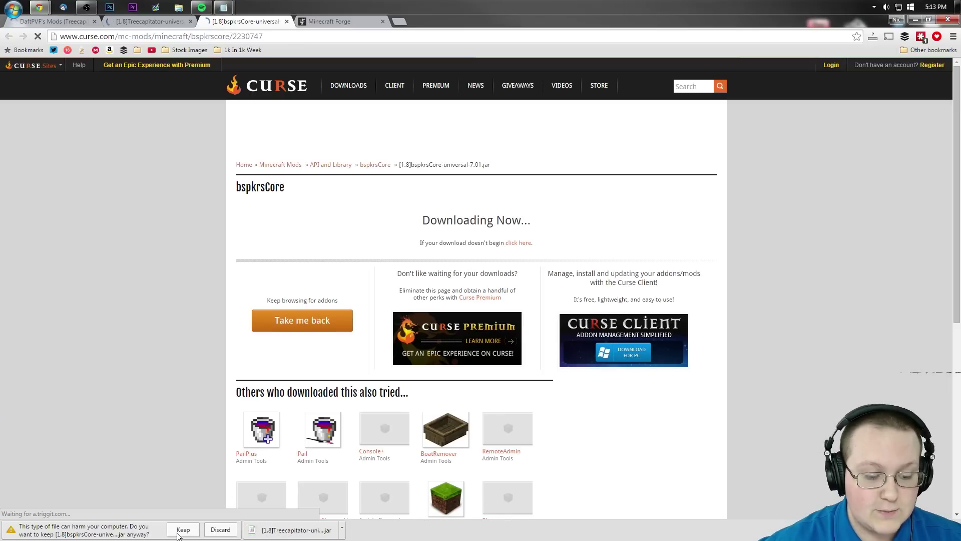
click(184, 529)
click(157, 23)
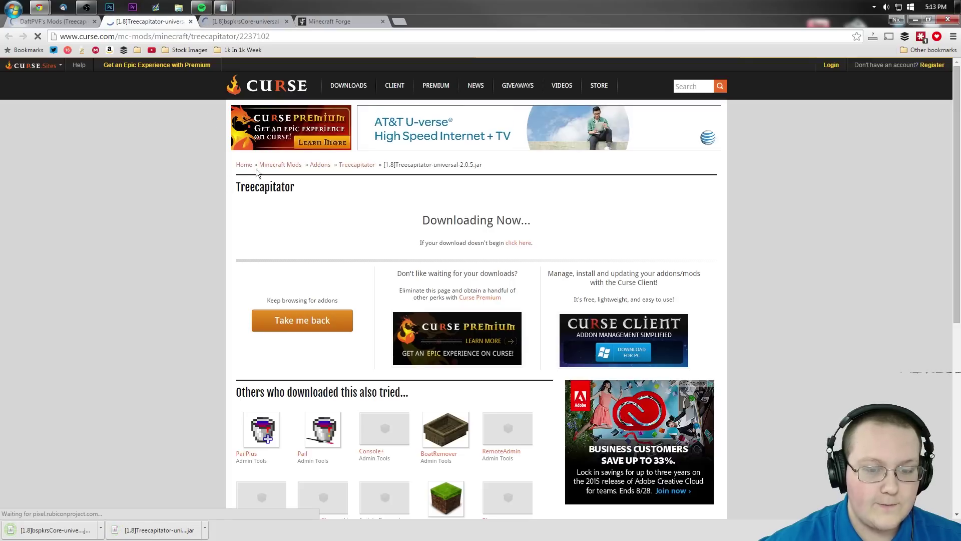
Download the recommended Minecraft Forge 1.8 installer (11.14.3.1450), skipping the advertisement page and keeping the jar file.
click(335, 23)
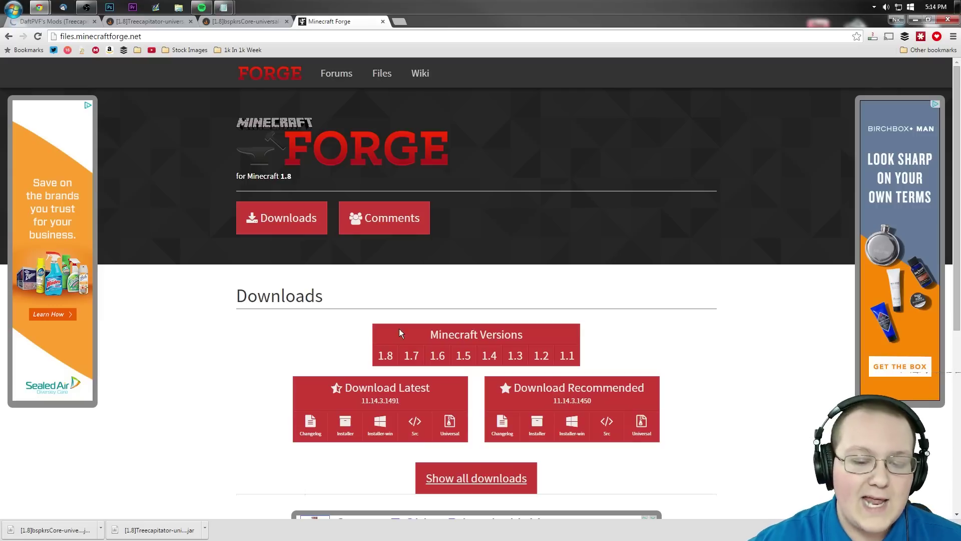
mouse_move(396, 355)
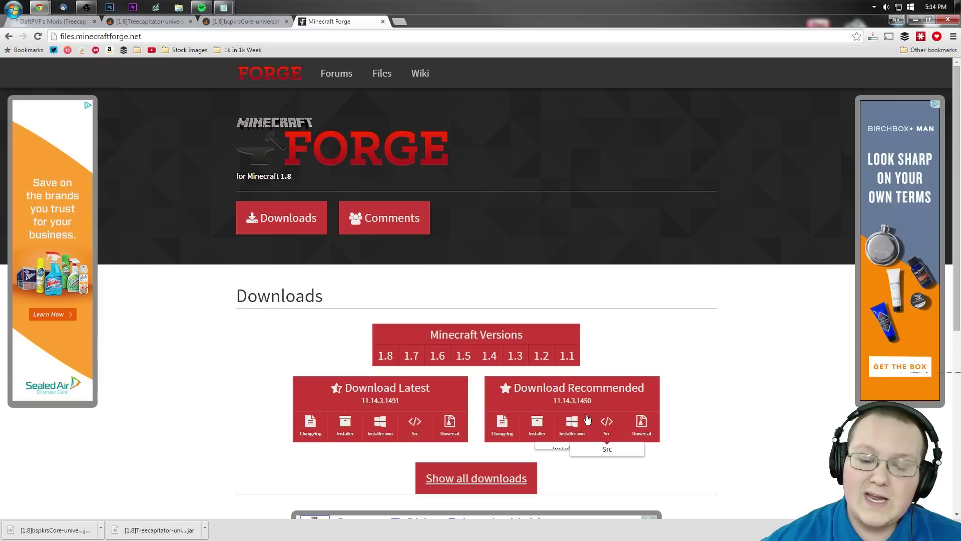
click(539, 423)
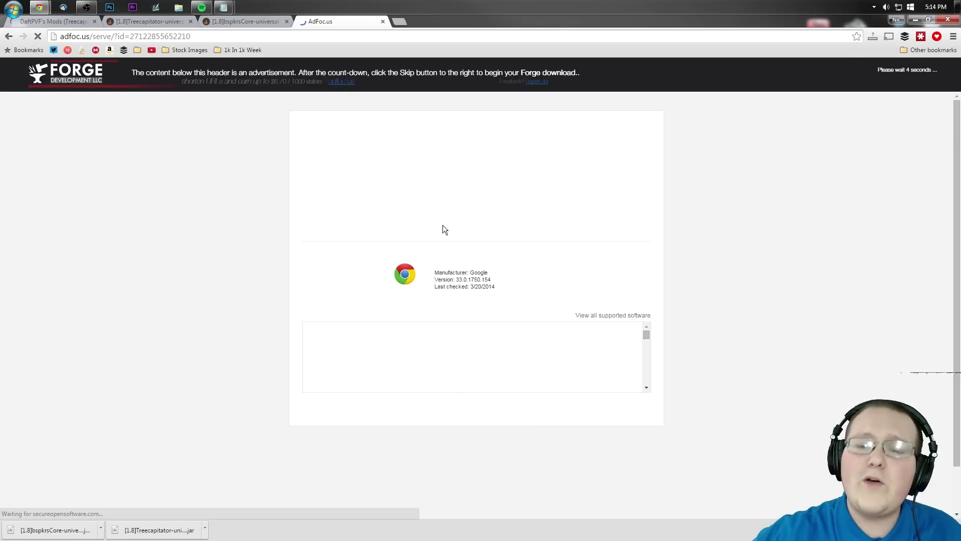
right_click(443, 223)
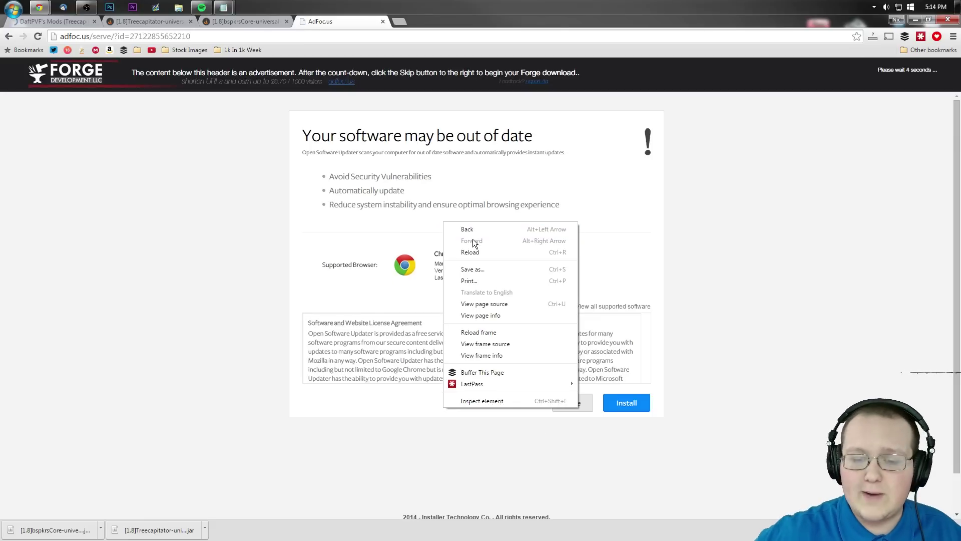
click(690, 238)
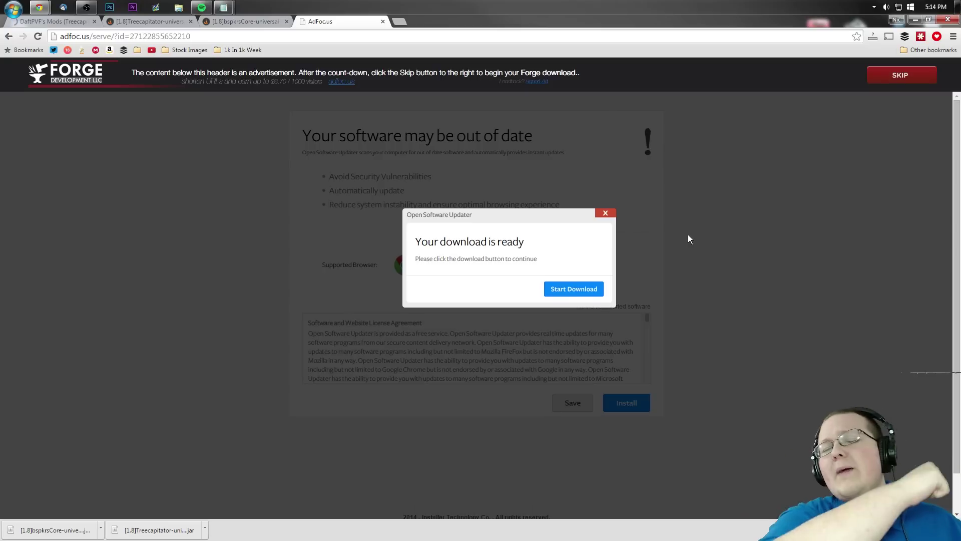
click(887, 74)
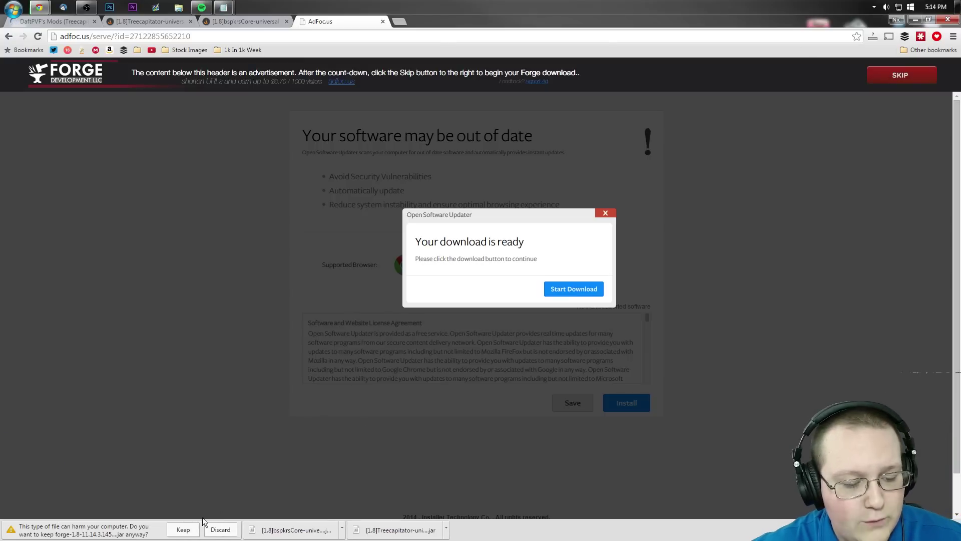
click(182, 529)
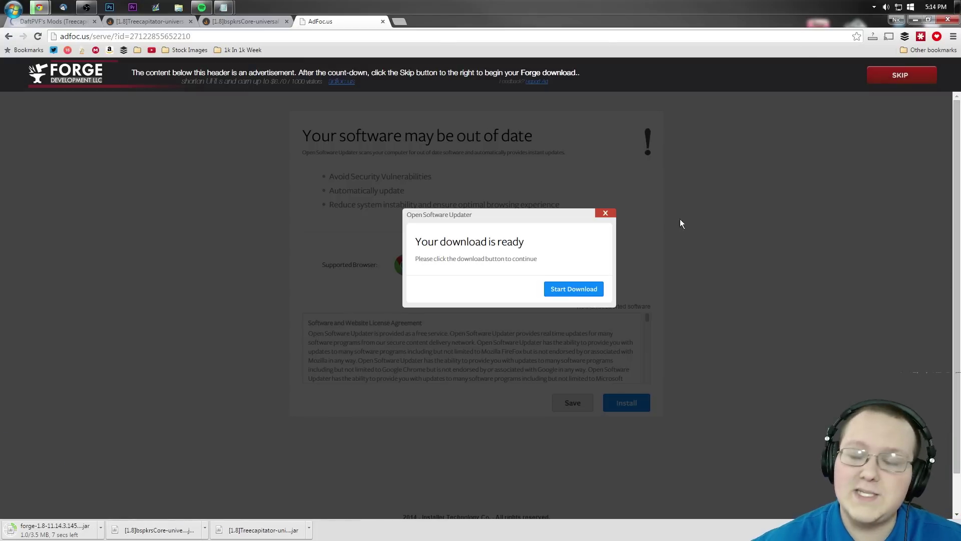
Minimize the browser and move the three downloaded files to the middle of the desktop.
click(915, 19)
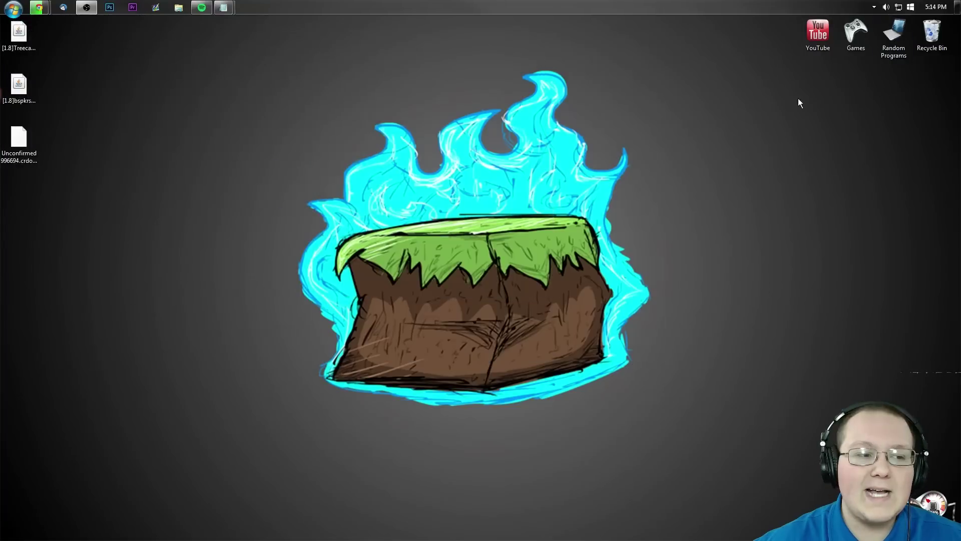
drag(405, 327, 46, 75)
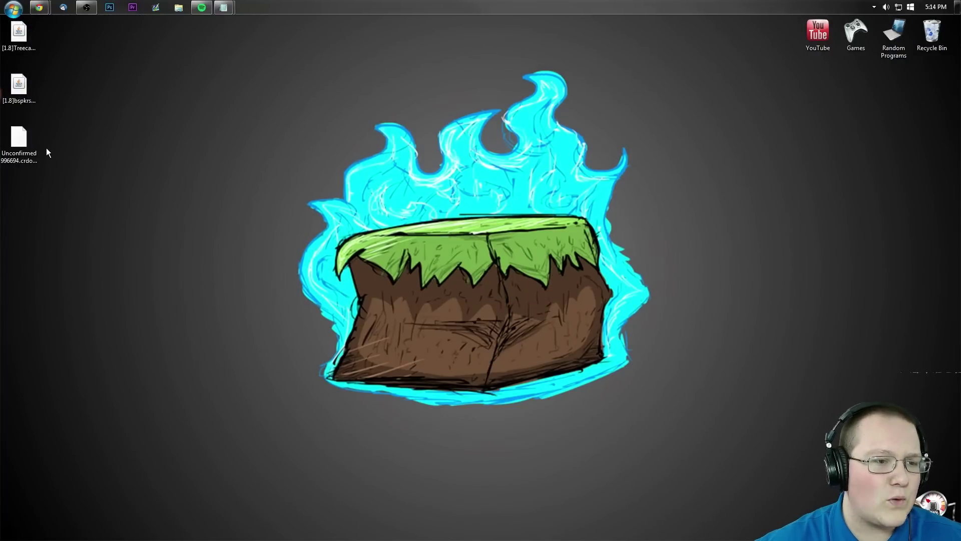
drag(88, 207, 477, 91)
drag(606, 160, 541, 166)
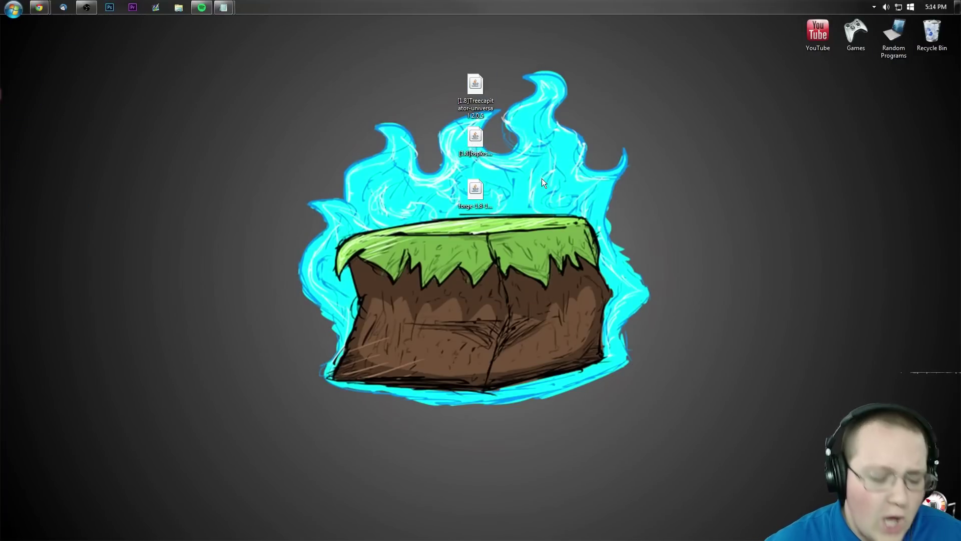
click(542, 178)
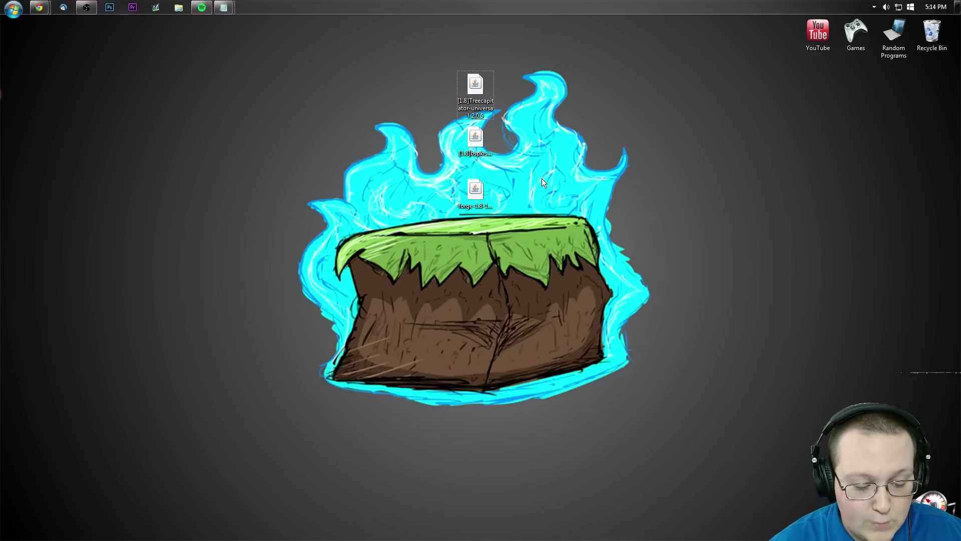
Check the Downloads folder as the usual location for the downloaded files, and close it.
key(super+r)
text(downloads)
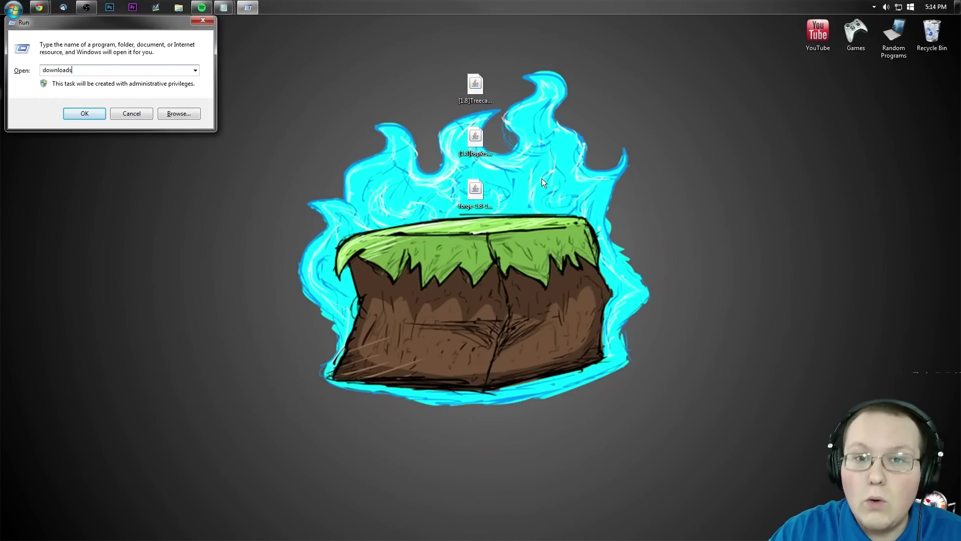
key(Return)
drag(464, 100, 469, 125)
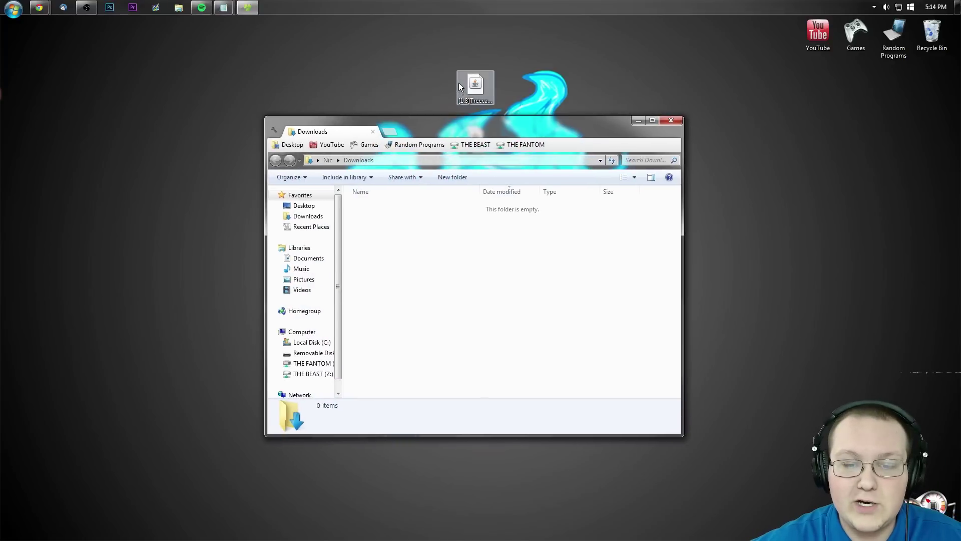
drag(459, 83, 476, 277)
drag(458, 109, 459, 110)
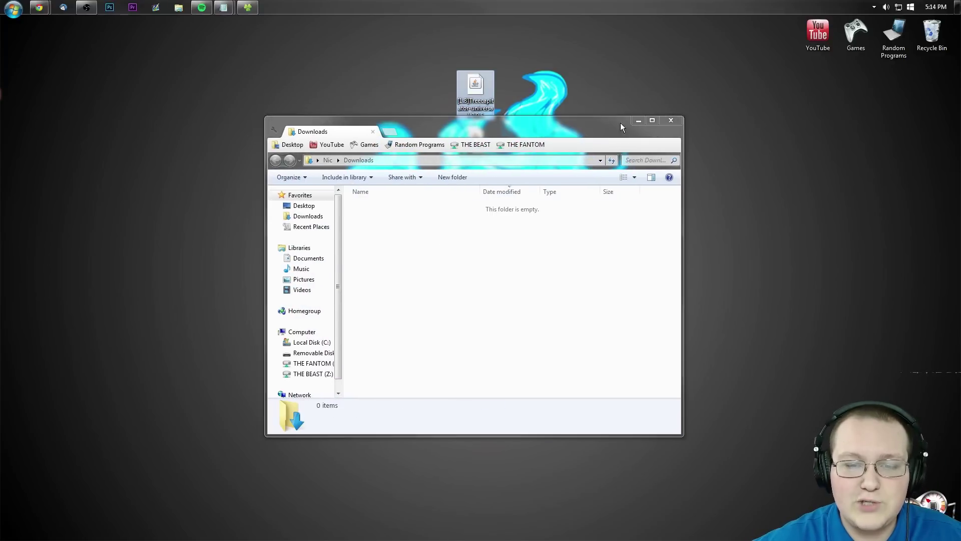
click(671, 121)
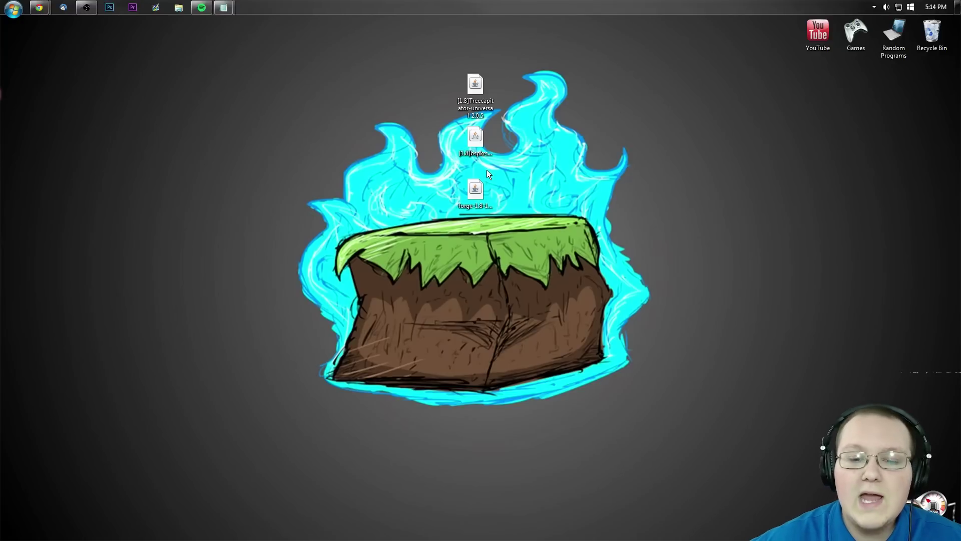
Run the forge-1.8-11.14.3.1450 installer from the desktop and install the client into the .minecraft folder.
click(476, 193)
right_click(481, 183)
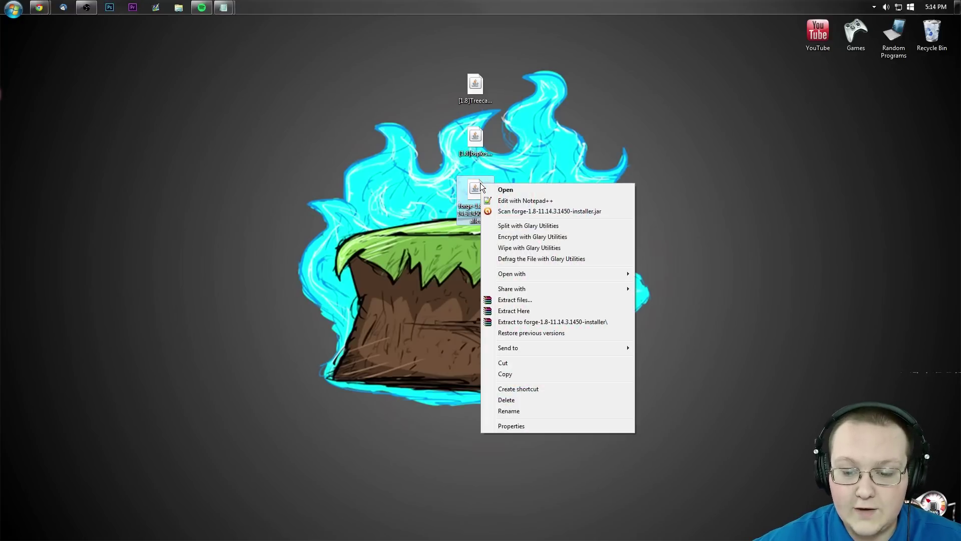
mouse_move(550, 273)
click(681, 273)
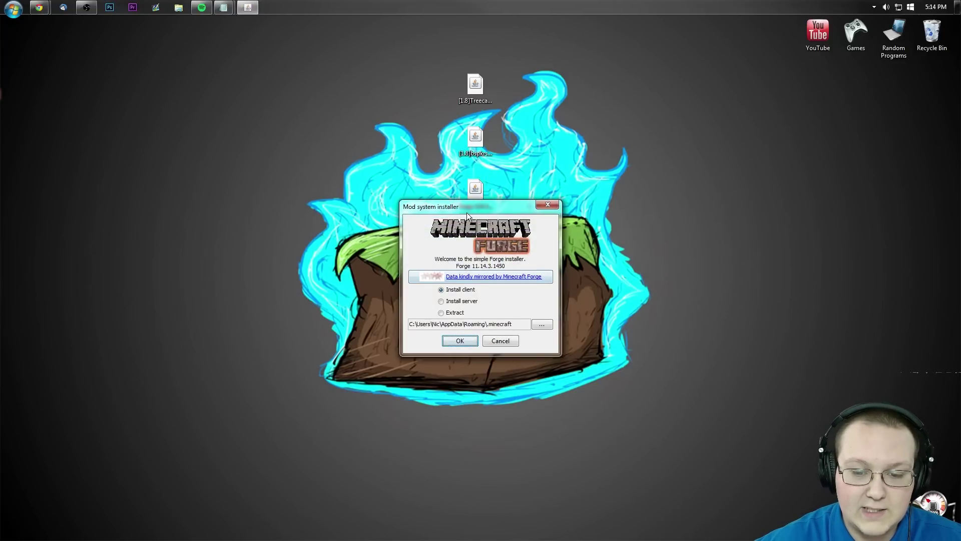
drag(466, 214, 462, 143)
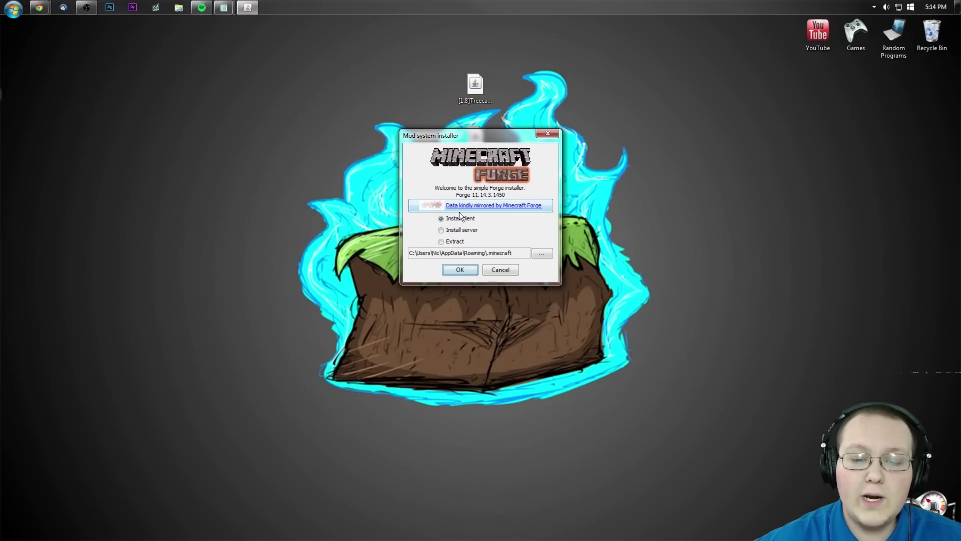
click(453, 273)
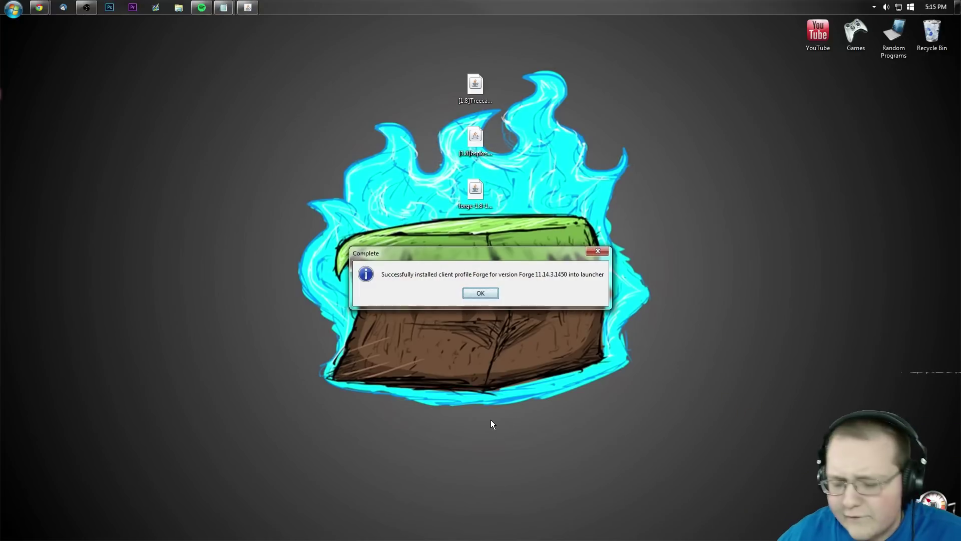
click(480, 292)
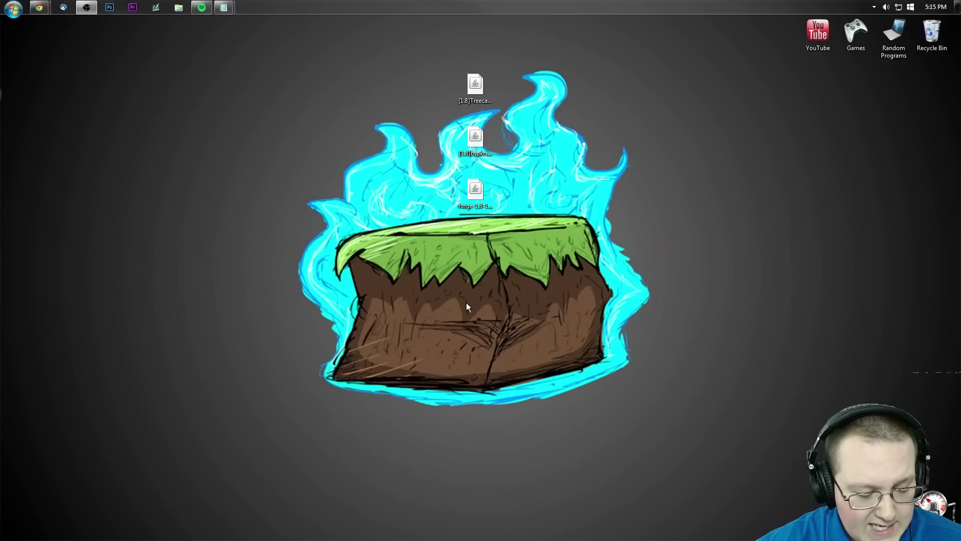
Open the .minecraft folder inside %appdata%.
key(super+r)
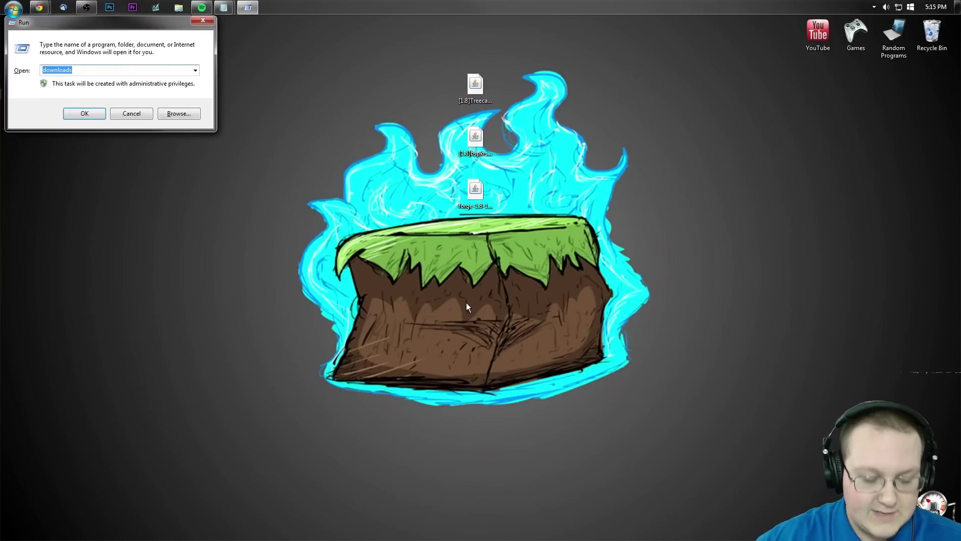
text(%appda)
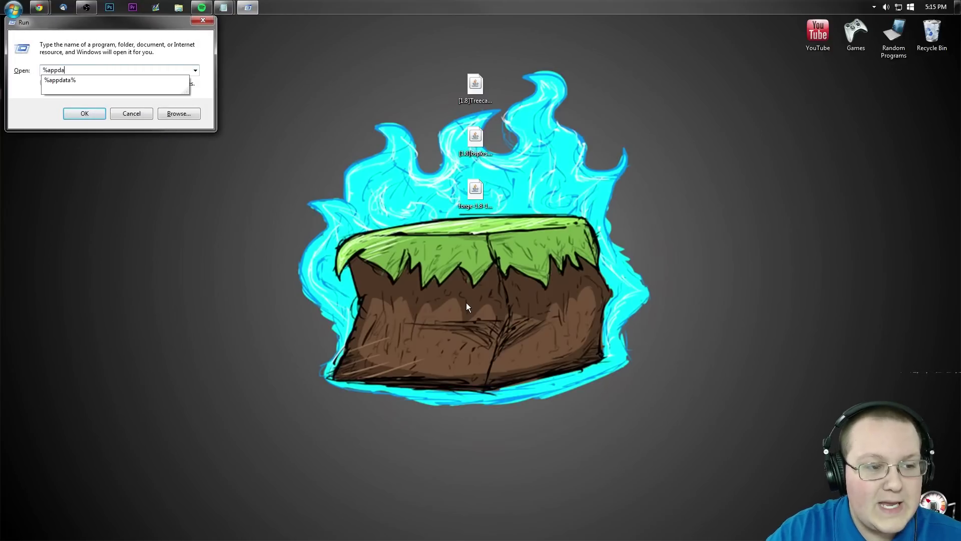
text(ta%)
key(Return)
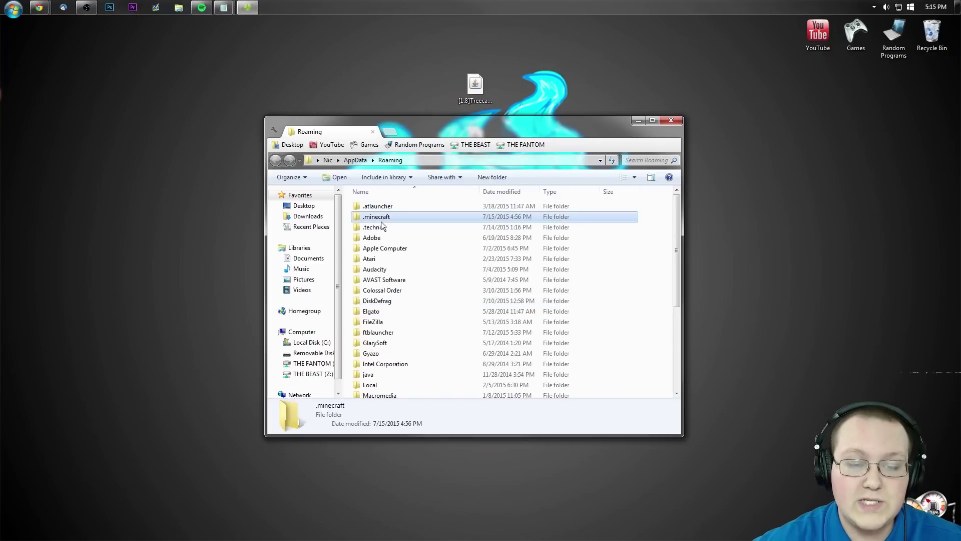
double_click(381, 218)
Check the contents of the mods folder in .minecraft, and move that folder to the Recycle Bin.
double_click(437, 271)
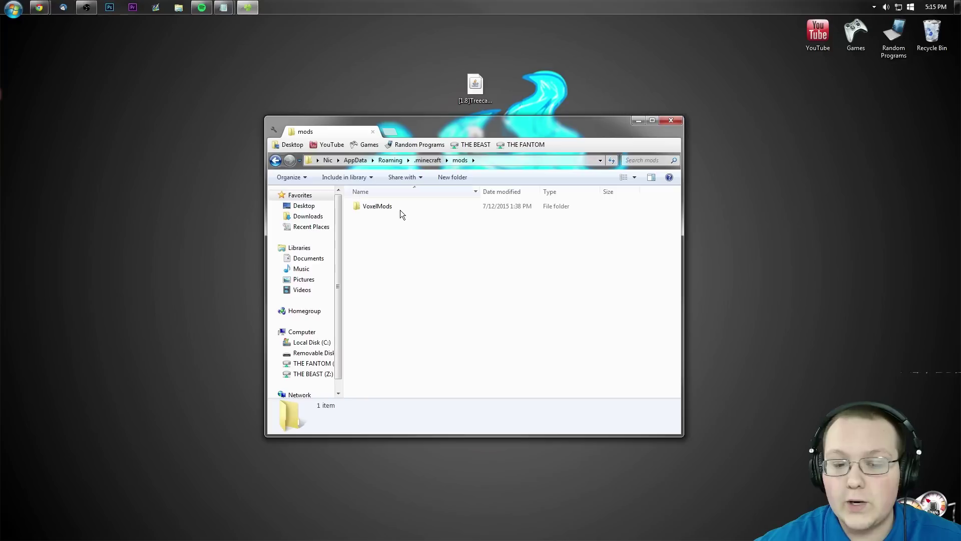
click(275, 160)
drag(371, 270, 949, 43)
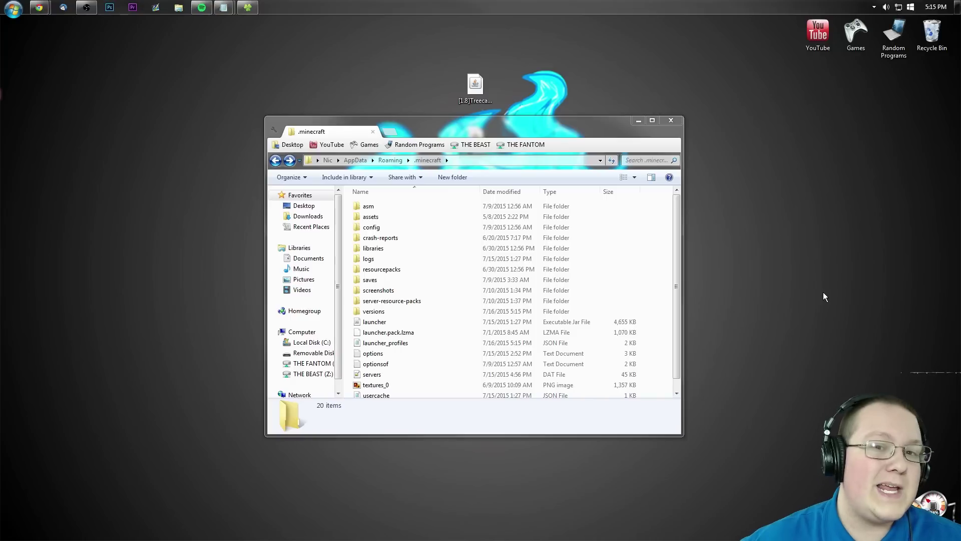
Create a new folder named mods in the .minecraft folder and open it.
right_click(659, 242)
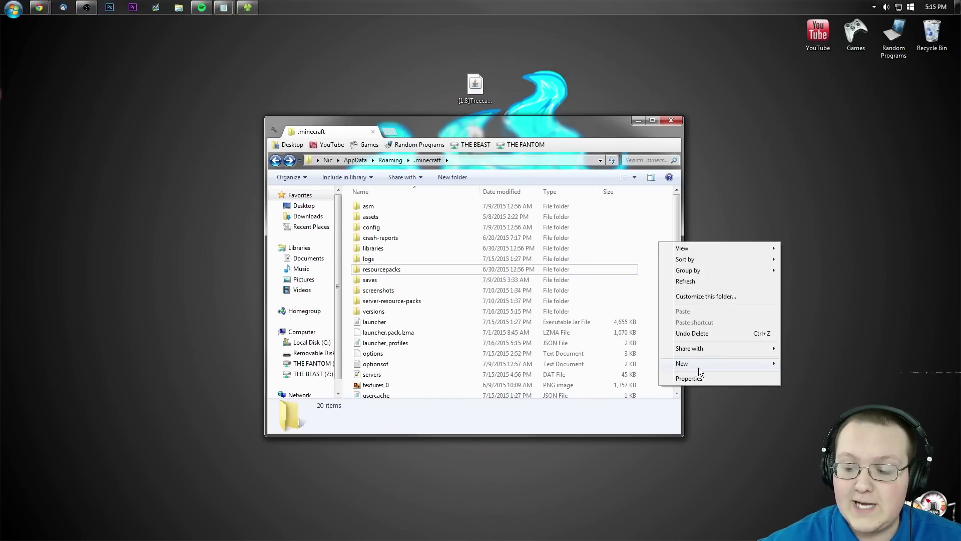
mouse_move(699, 368)
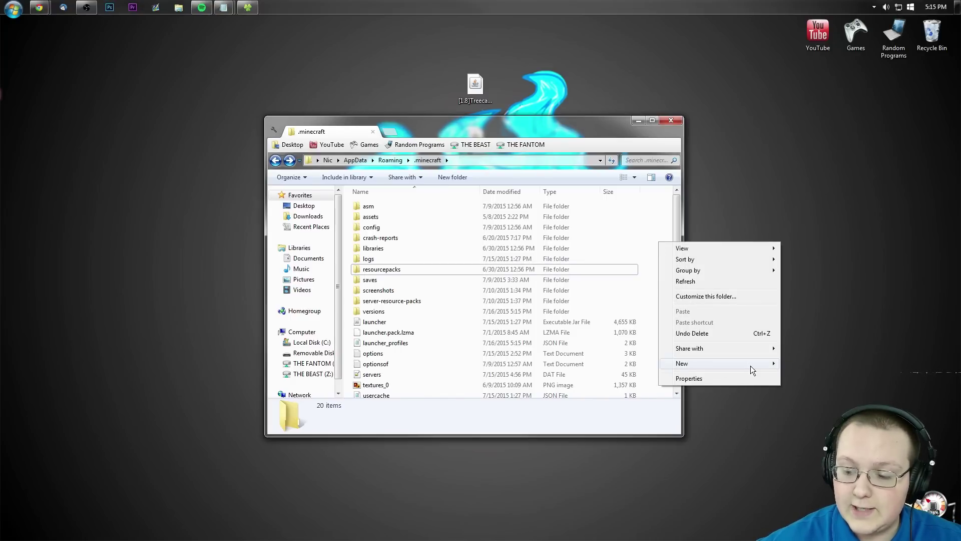
click(826, 363)
text(mods)
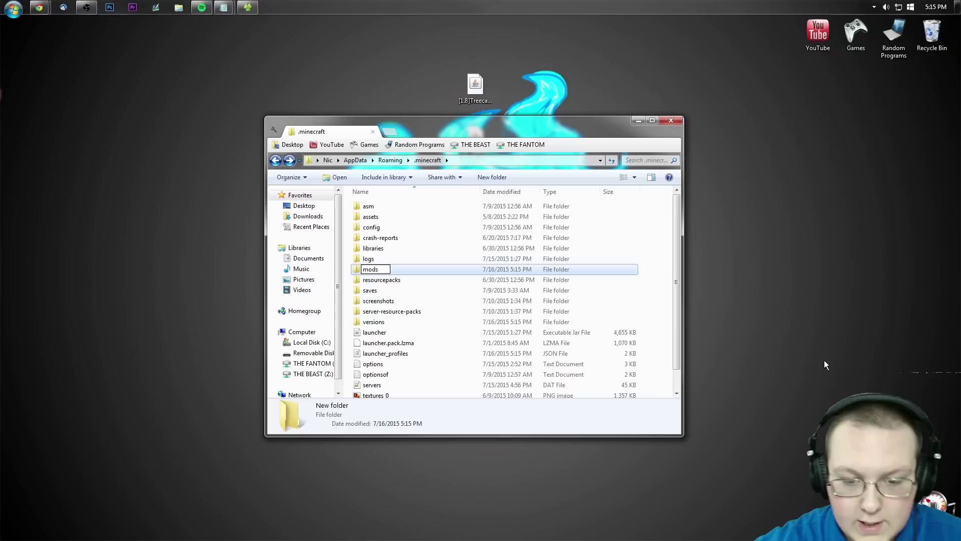
key(Return)
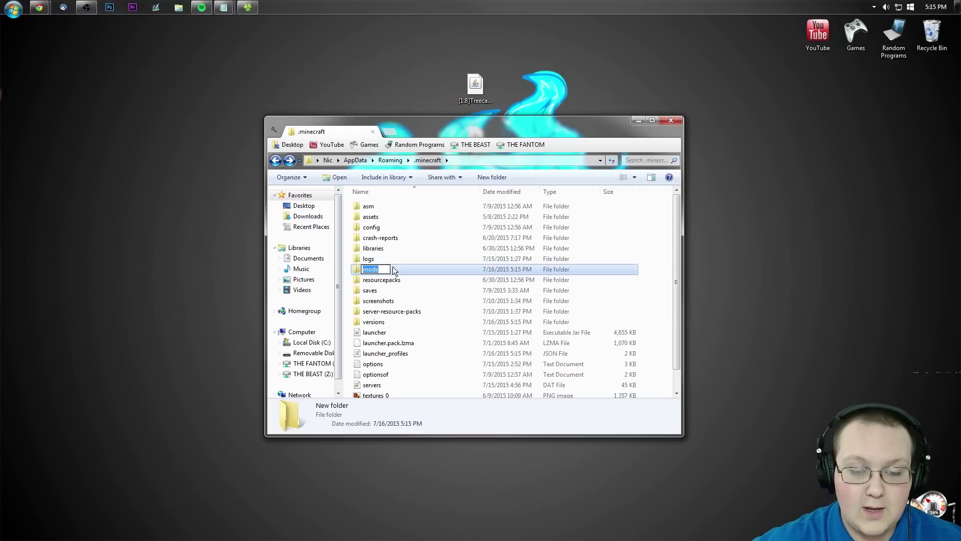
double_click(420, 269)
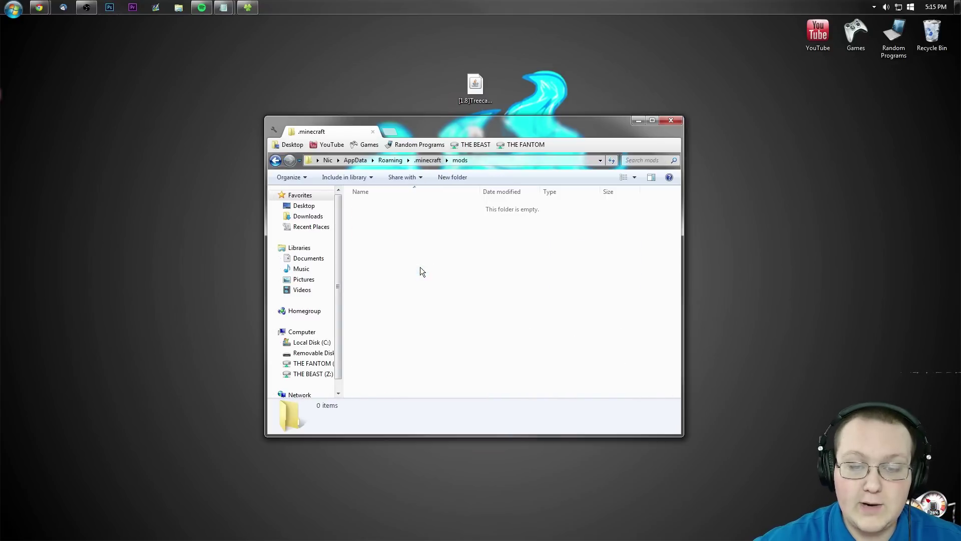
Move the [1.8]bspkrsCore-universal-7.01 and [1.8]Treecapitator-universal-2.0.5 files from the desktop into the mods folder.
drag(448, 122, 442, 168)
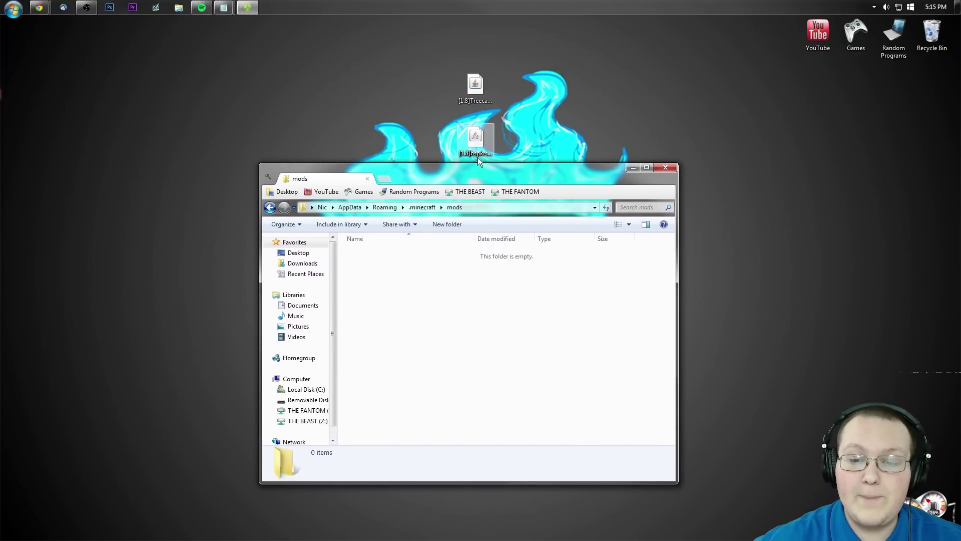
drag(467, 136, 502, 295)
click(479, 91)
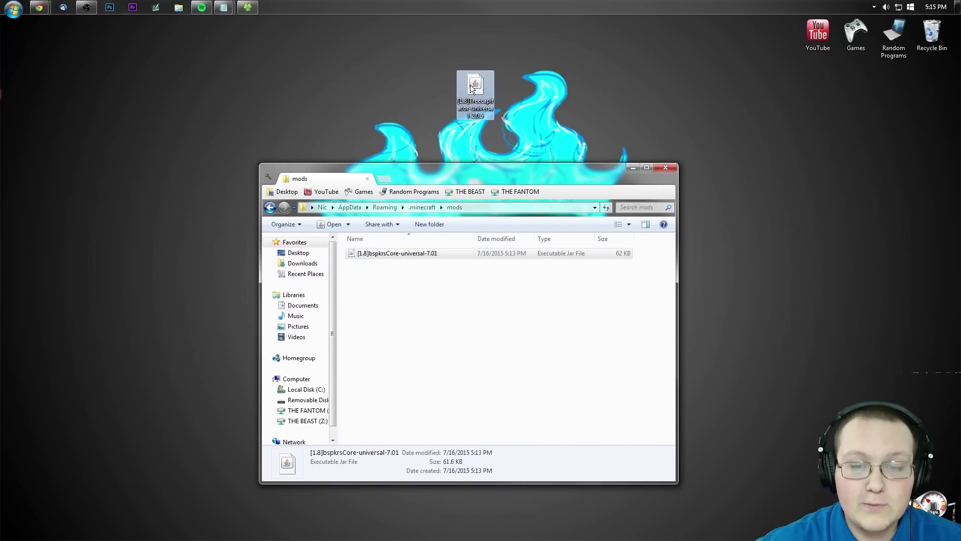
drag(472, 88, 468, 261)
Move the Forge installer from the desktop to the Recycle Bin.
drag(467, 170, 480, 240)
click(469, 202)
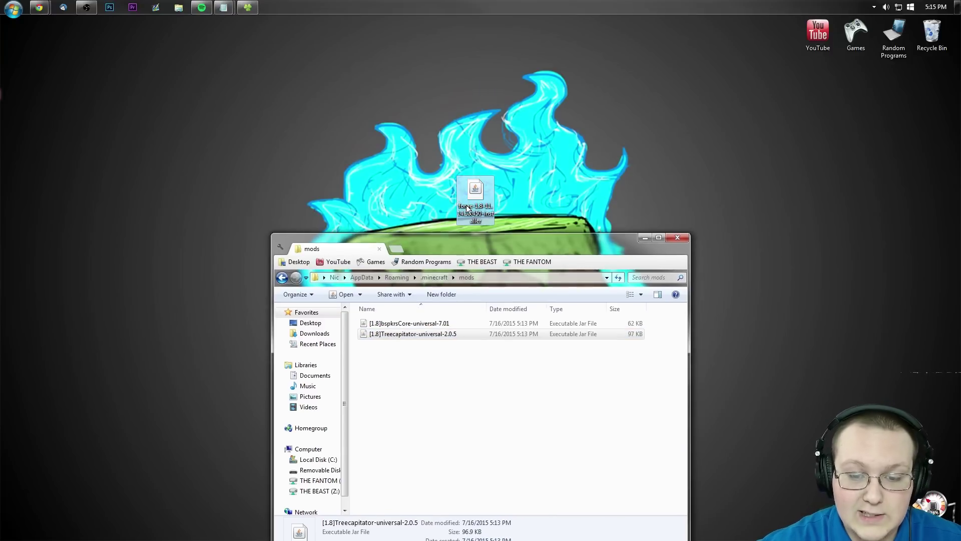
drag(470, 202, 932, 35)
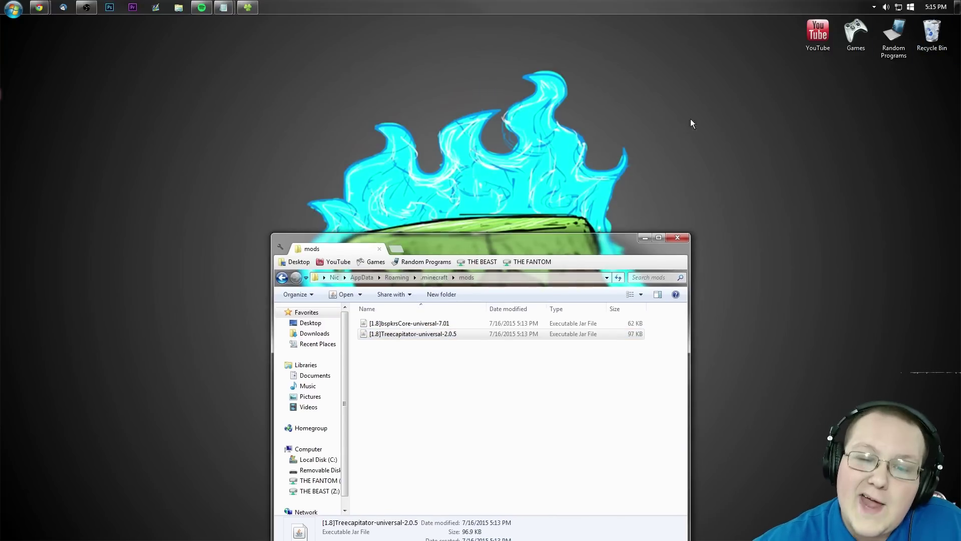
Start the Minecraft launcher from the Minecraft folder inside Games.
drag(526, 245, 515, 91)
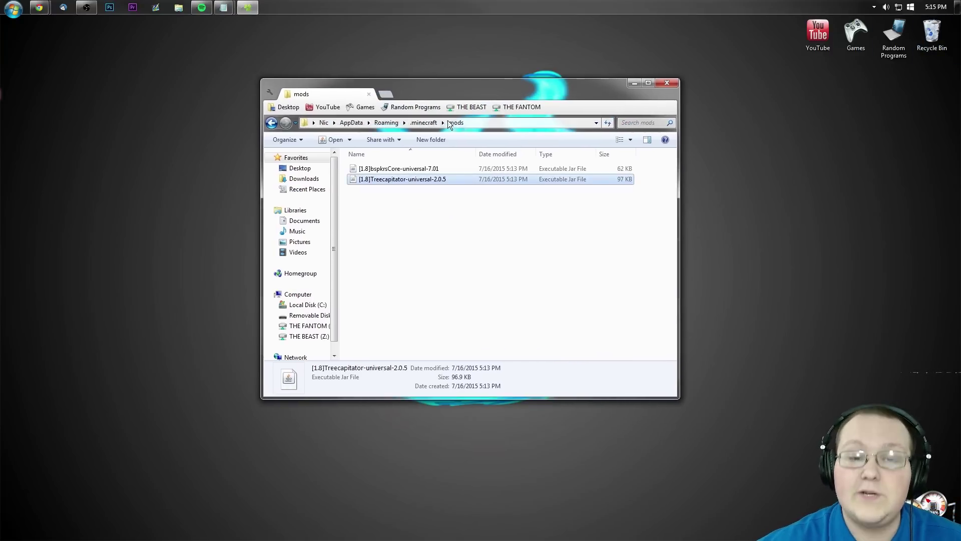
click(366, 109)
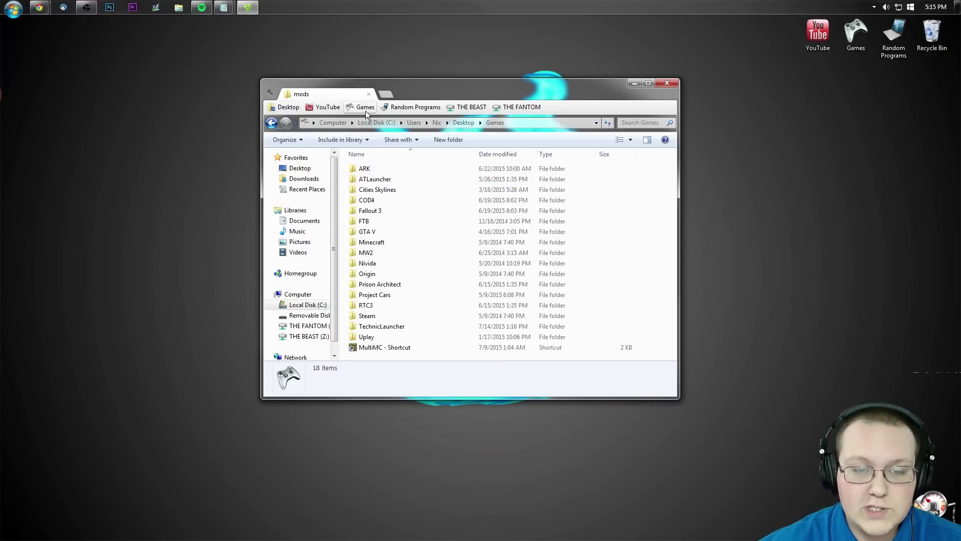
double_click(369, 243)
click(387, 168)
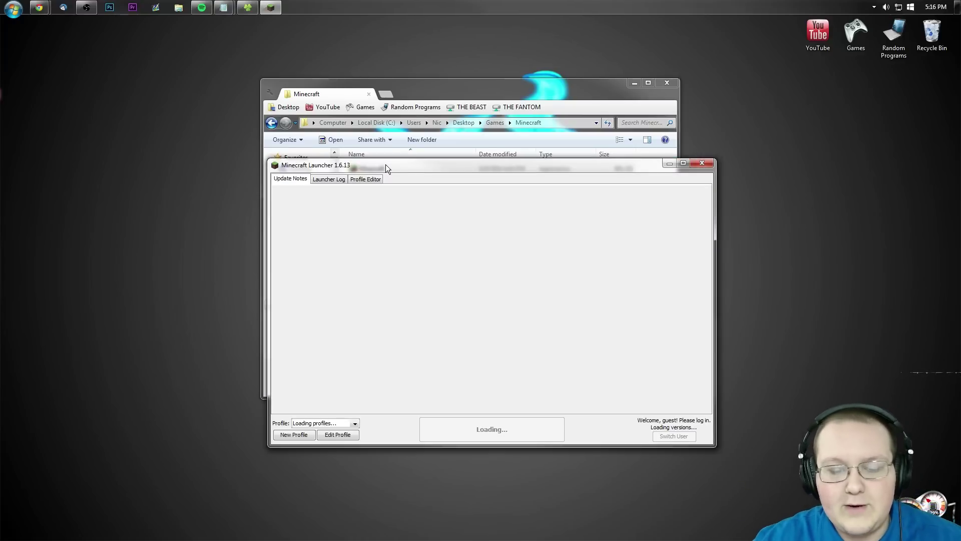
drag(394, 167, 380, 97)
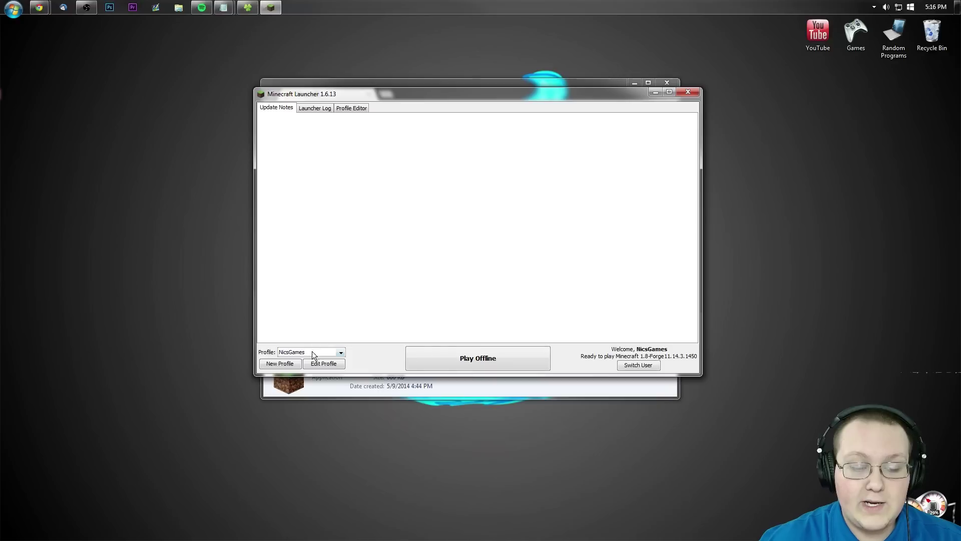
Switch the launcher profile to OptiFine and back to NicsGames.
click(315, 353)
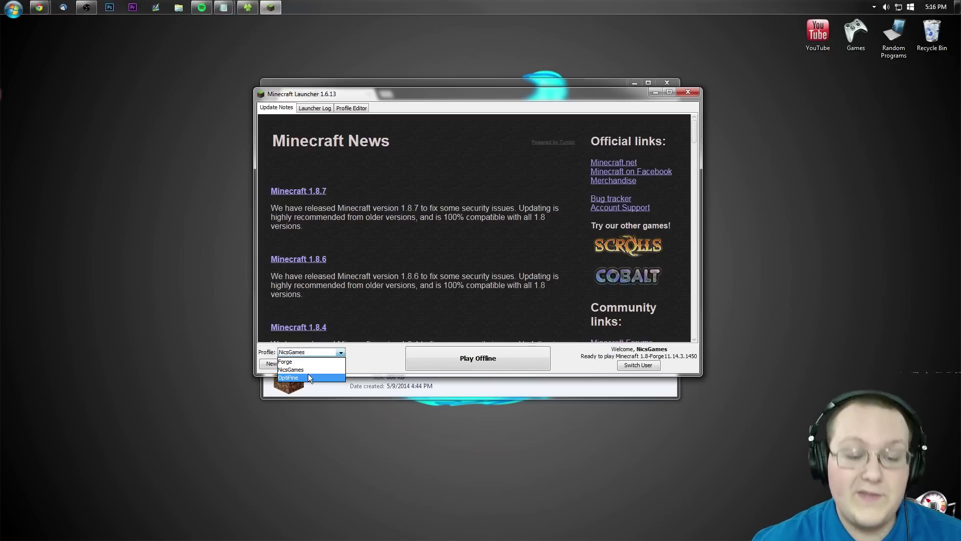
click(309, 376)
click(305, 354)
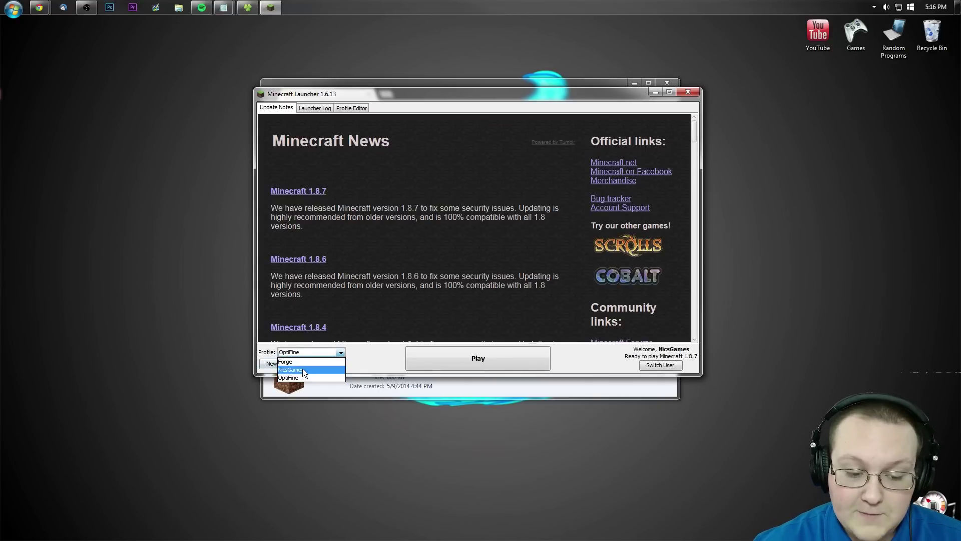
click(302, 370)
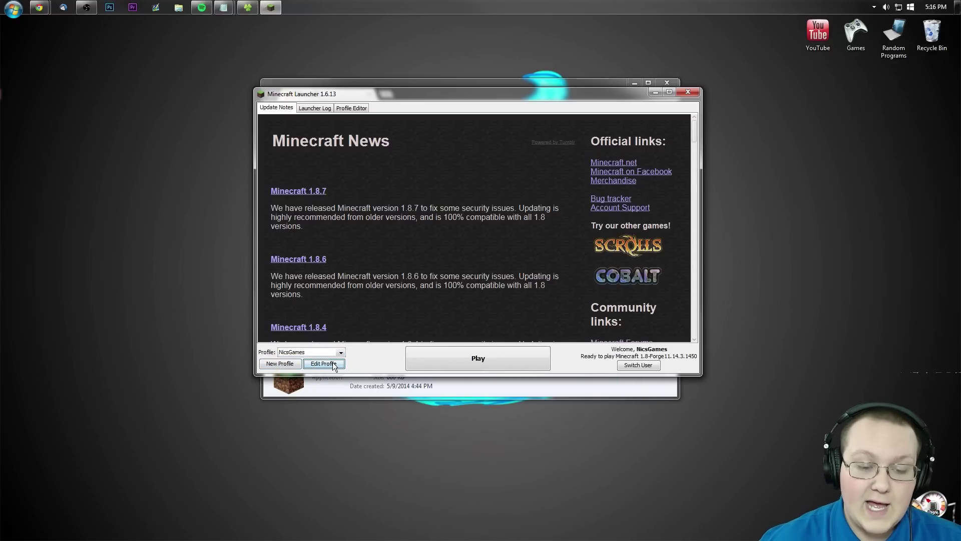
Open the NicsGames profile for editing and choose release 1.8-Forge11.14.3.1450 as its version.
click(323, 364)
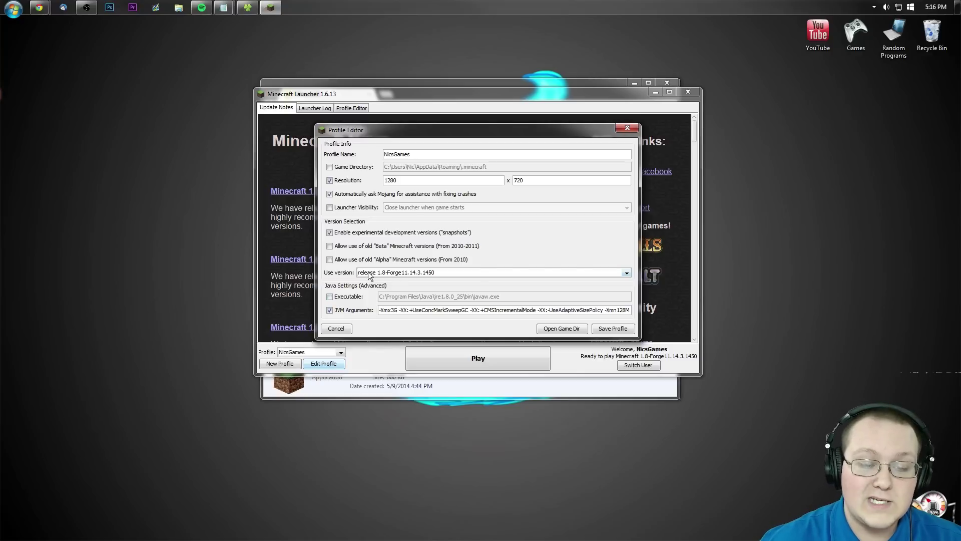
click(368, 272)
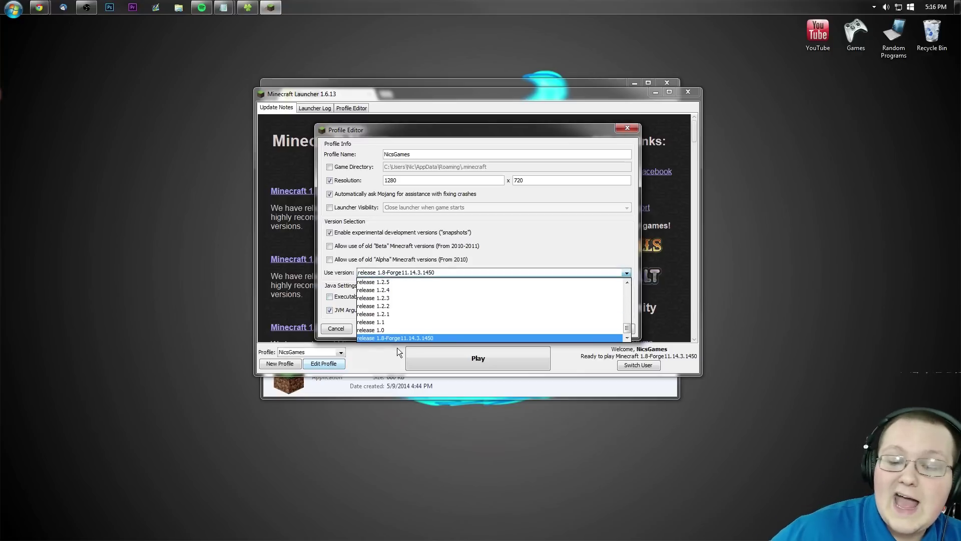
click(392, 335)
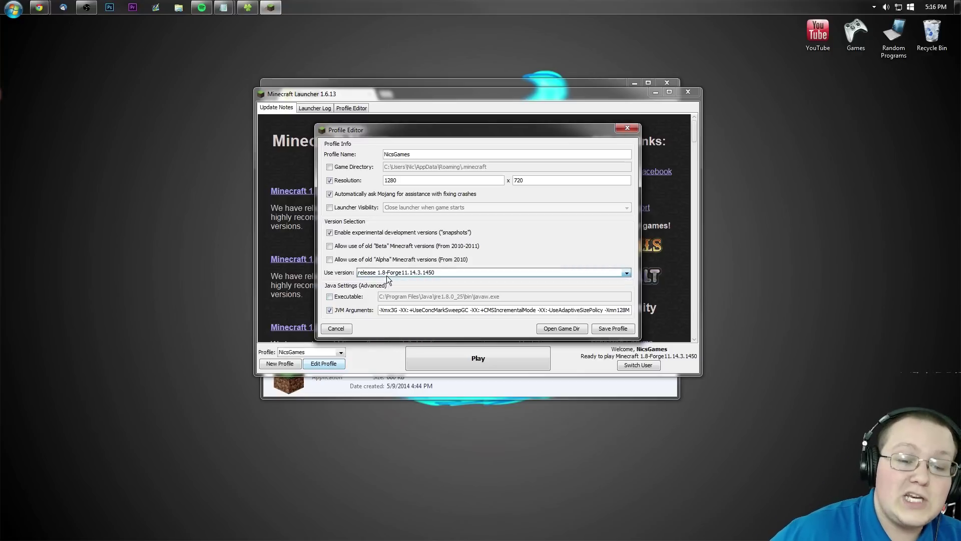
Try Use Latest Version and release 1.8.7 as the profile's version.
click(422, 272)
scroll(413, 287, up, 20)
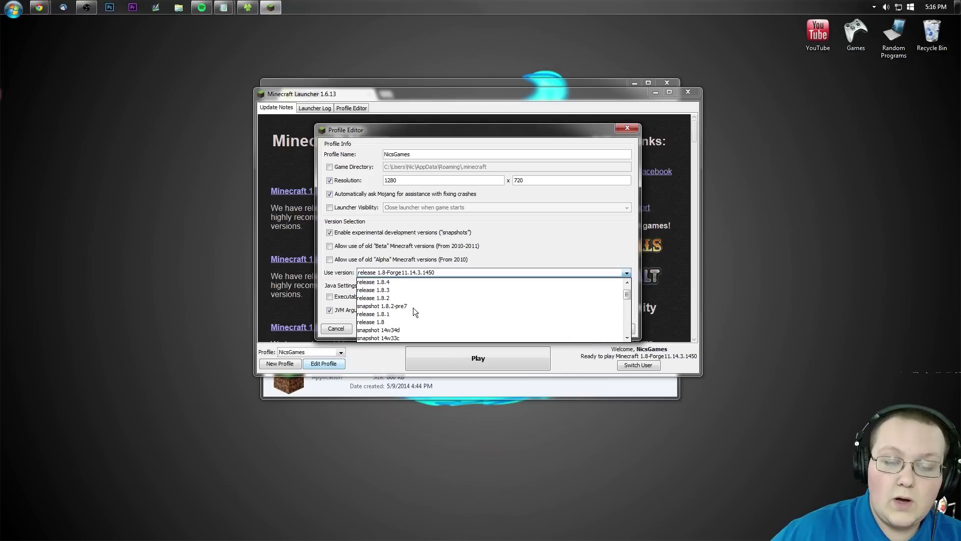
click(398, 282)
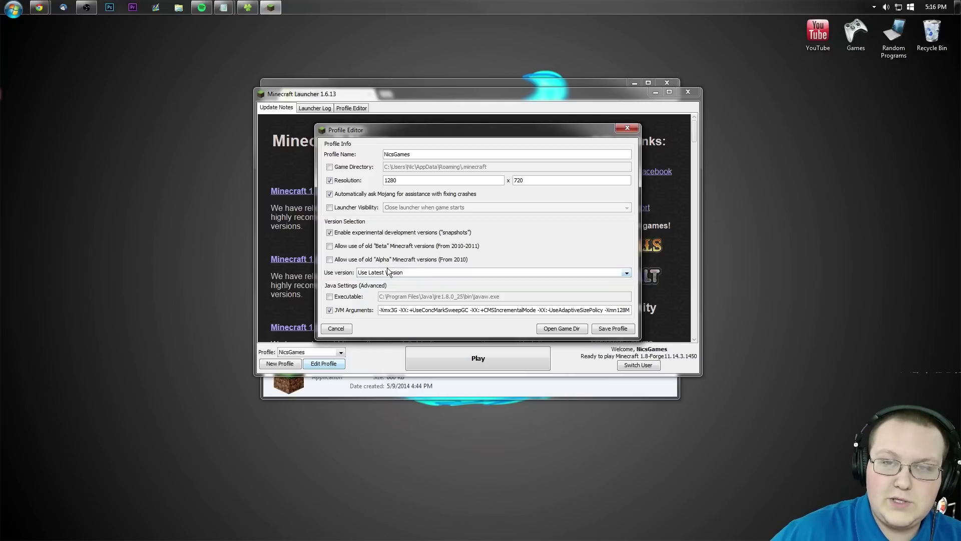
click(388, 272)
click(407, 281)
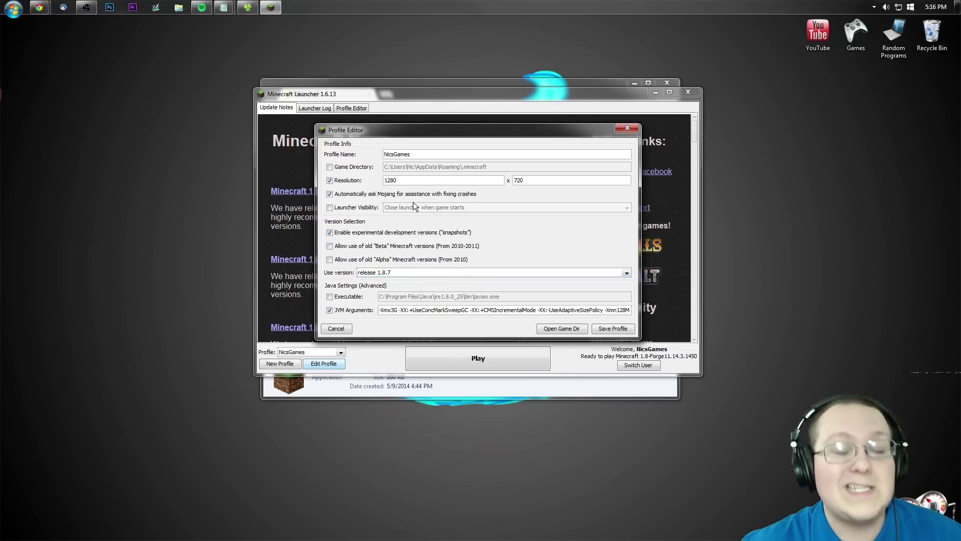
Save the profile with release 1.8-Forge11.14.3.1450 as its version, and launch the game.
click(381, 270)
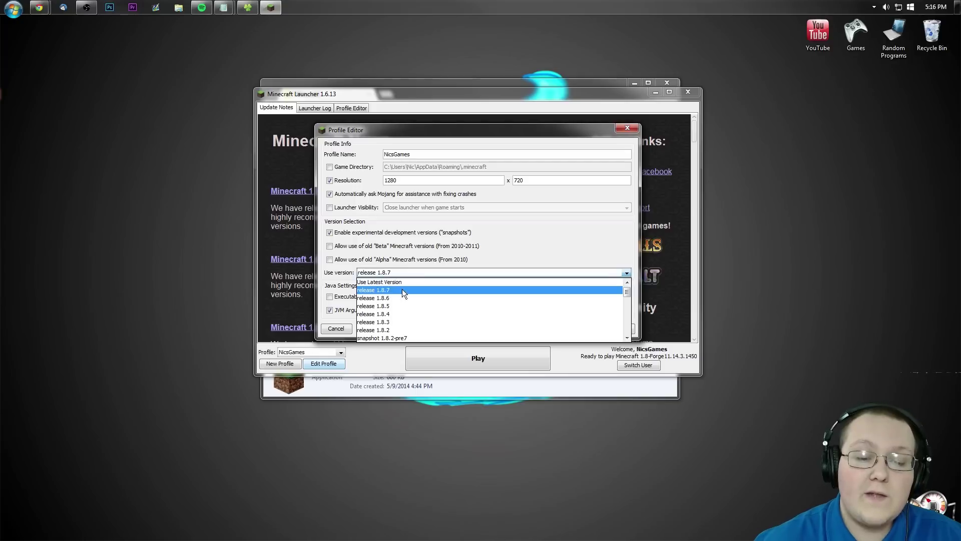
scroll(418, 290, up, 5)
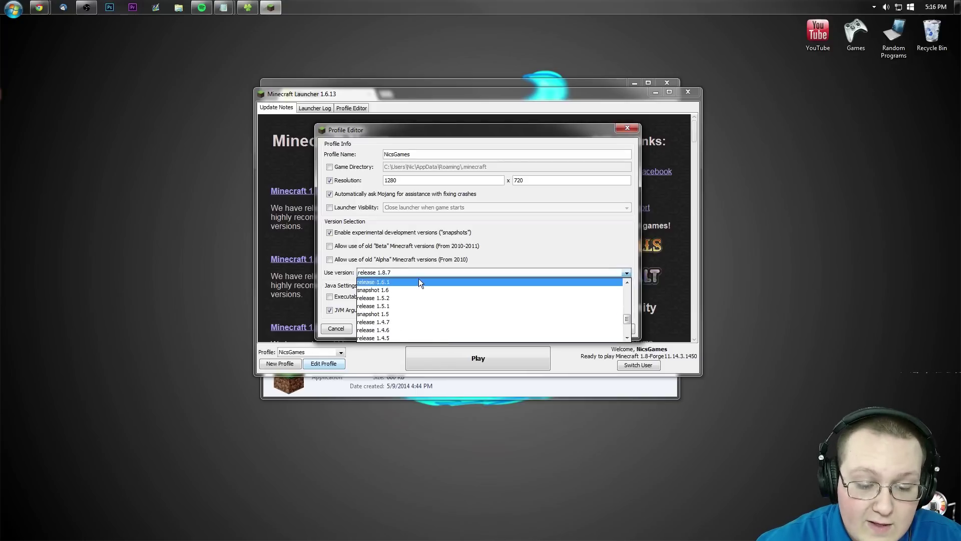
click(391, 338)
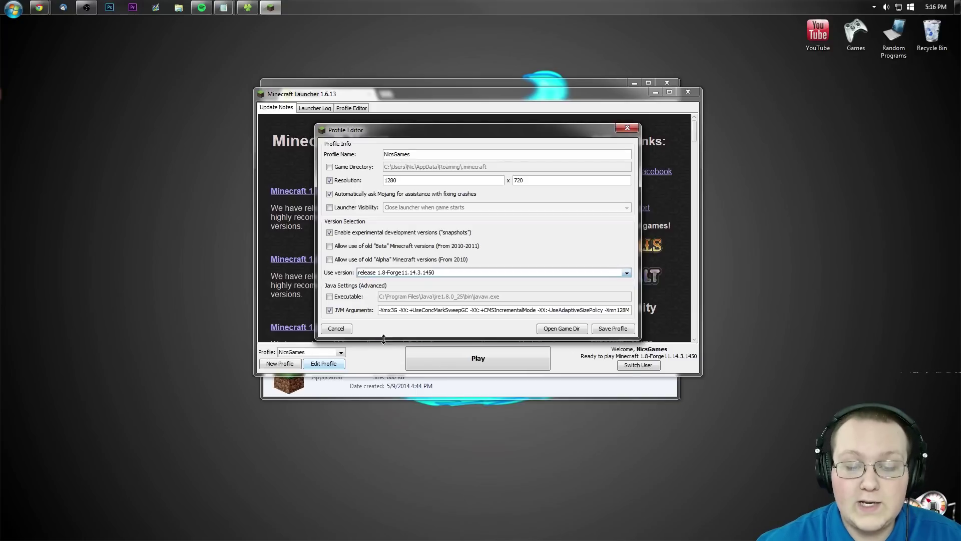
click(613, 328)
click(485, 354)
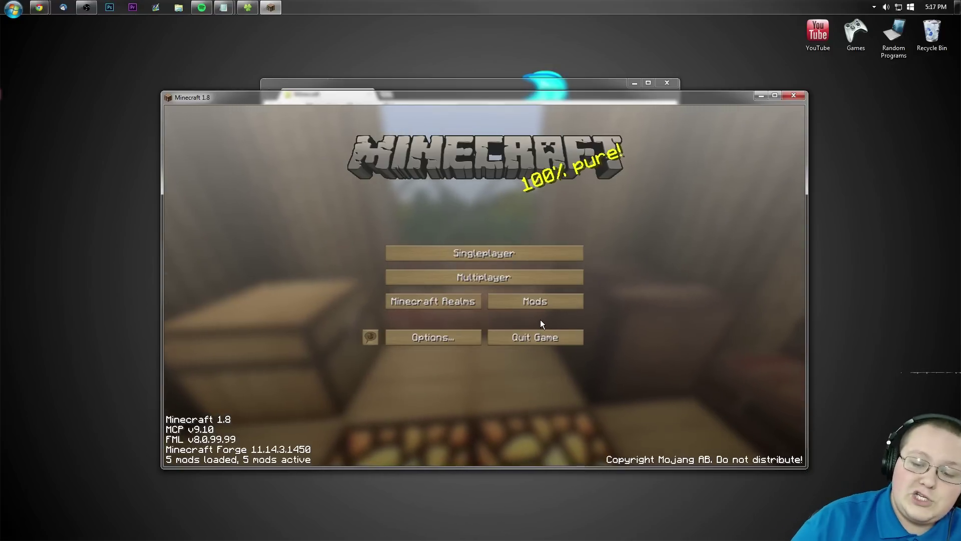
Check the Treecapitator and bspkrsCore entries in the game's mod list, sort the list A-Z, and close it.
click(539, 303)
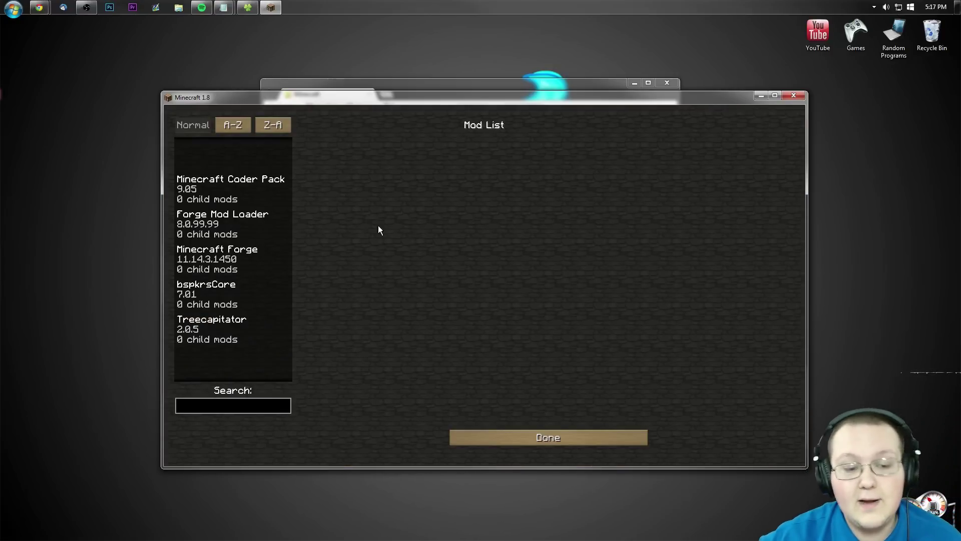
click(186, 335)
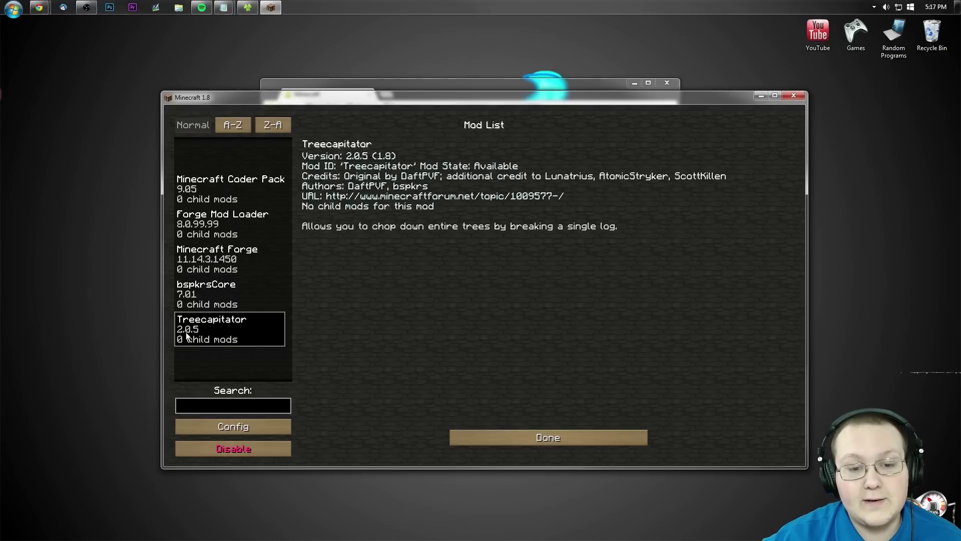
click(220, 286)
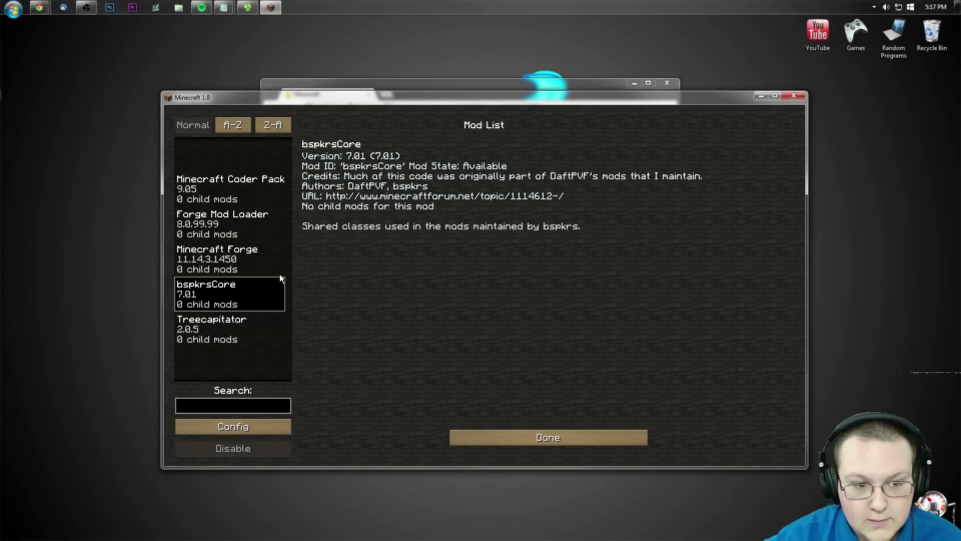
click(232, 125)
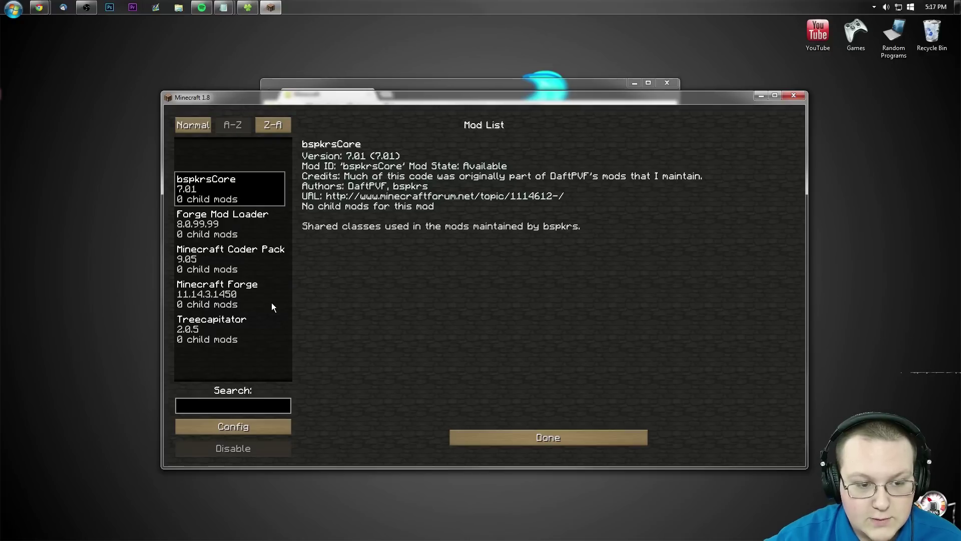
click(516, 440)
Open the list of singleplayer worlds.
click(463, 255)
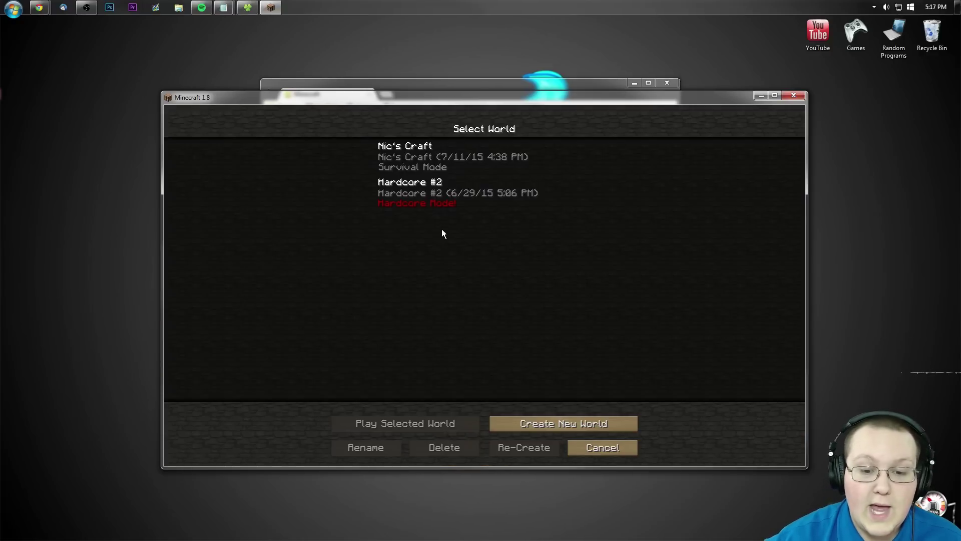
click(521, 423)
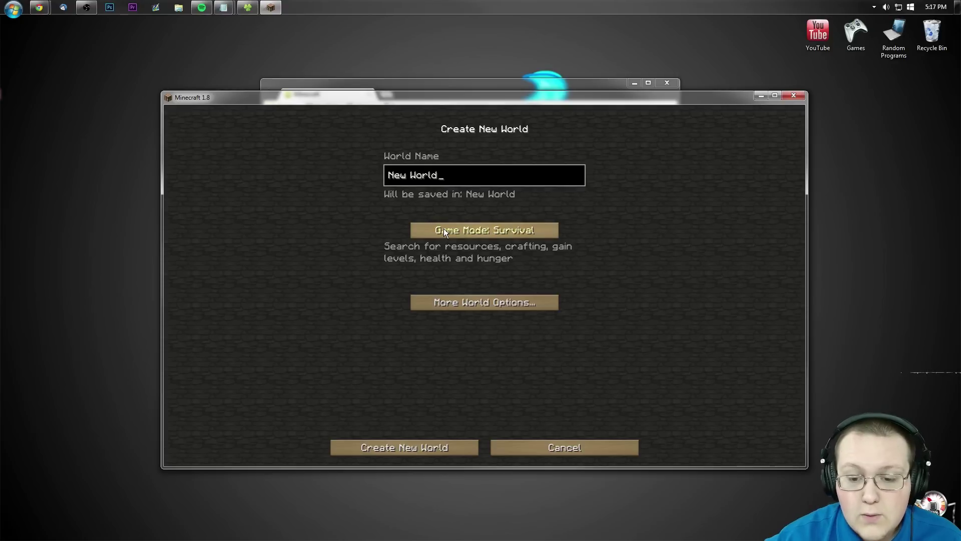
click(468, 308)
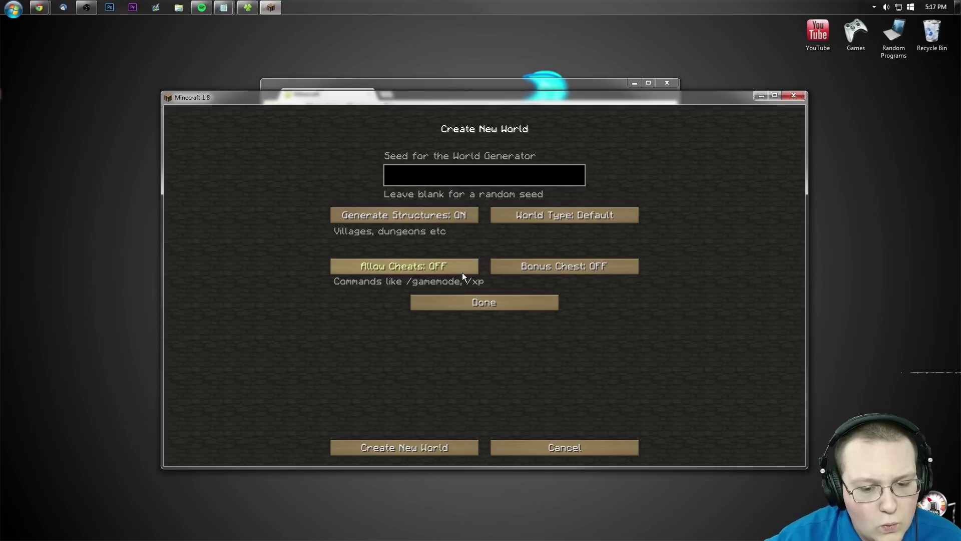
click(513, 446)
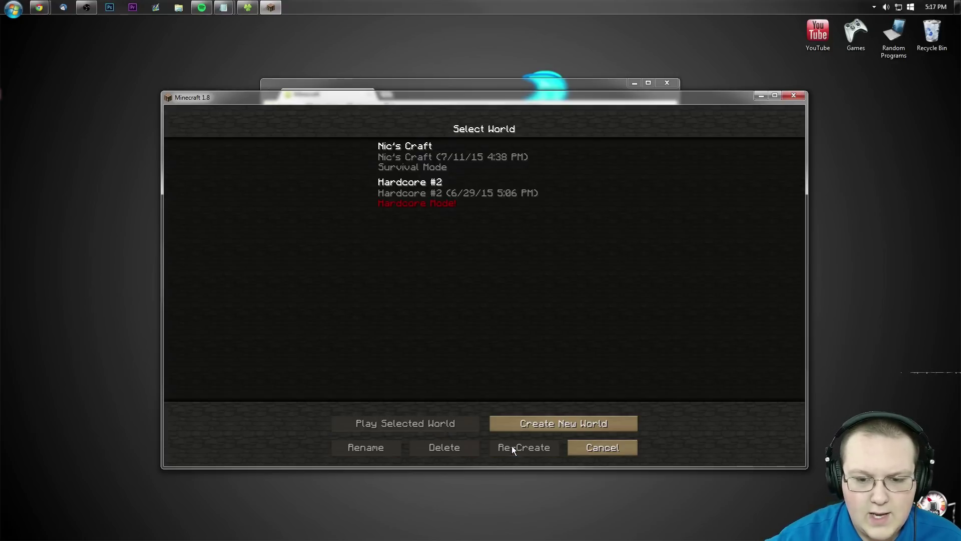
Create a new Survival world named New World with Allow Cheats set to ON.
click(521, 428)
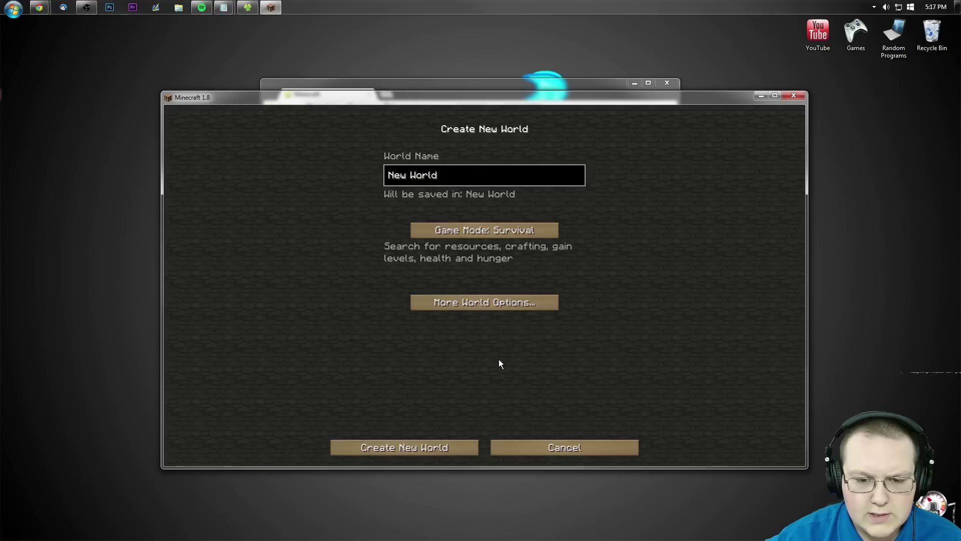
click(471, 298)
click(439, 272)
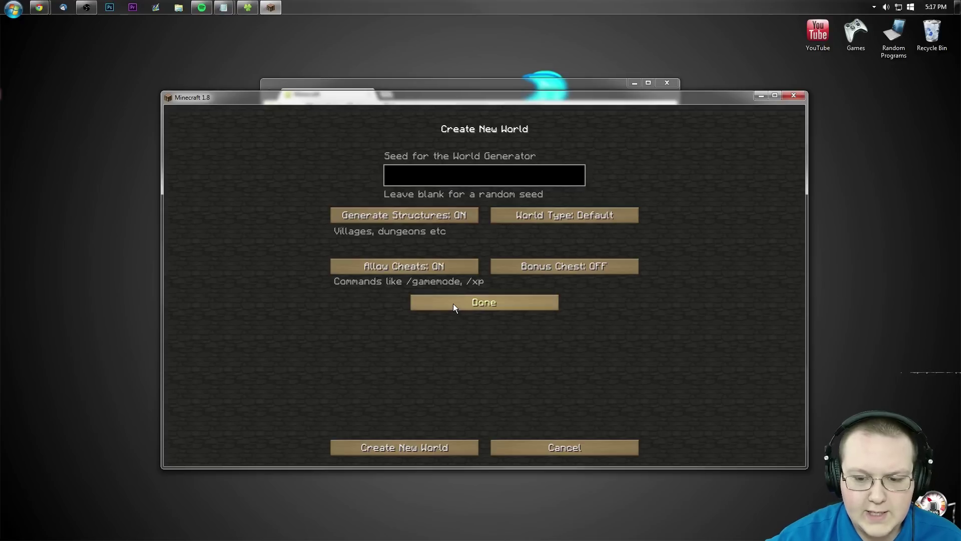
click(509, 309)
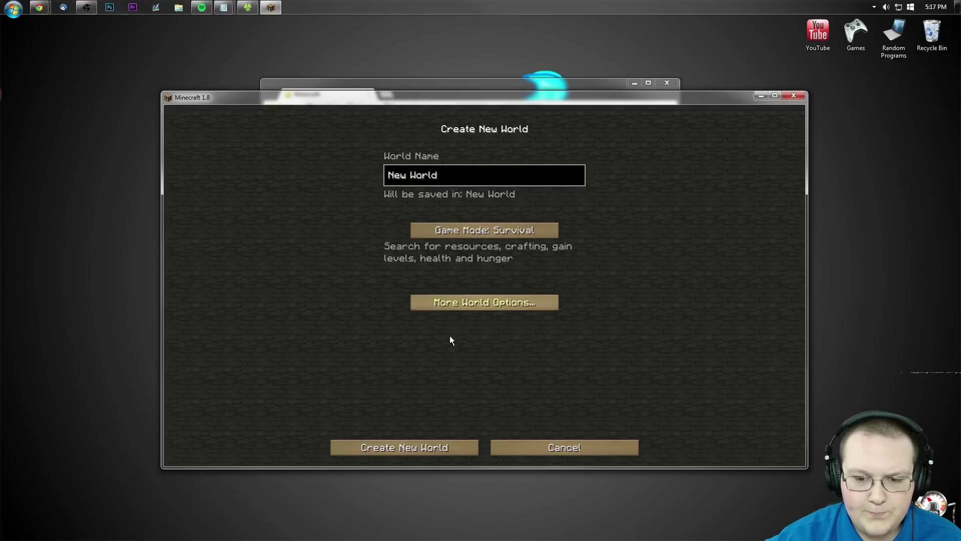
click(381, 448)
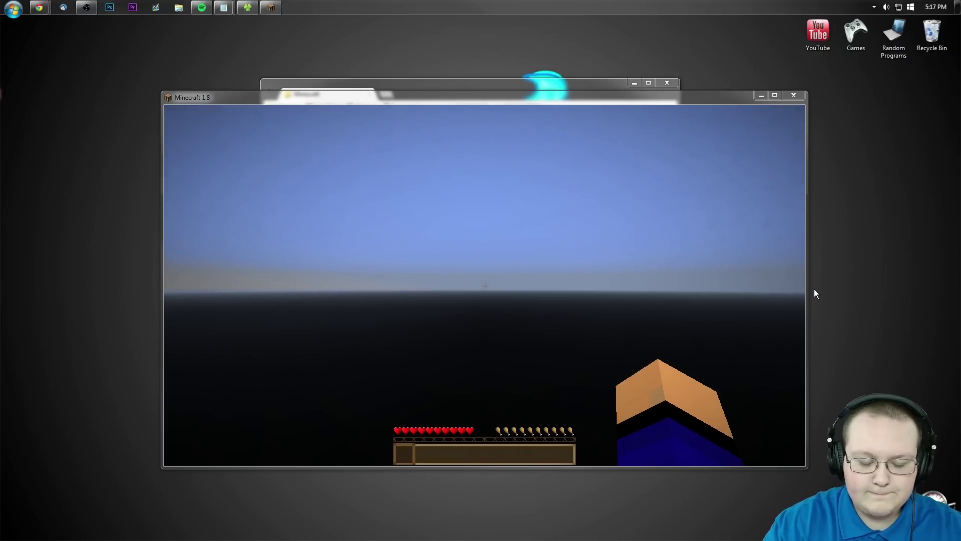
Resume the game and try to give the player an axe with the /give command.
click(777, 279)
text(/give nicsgames a)
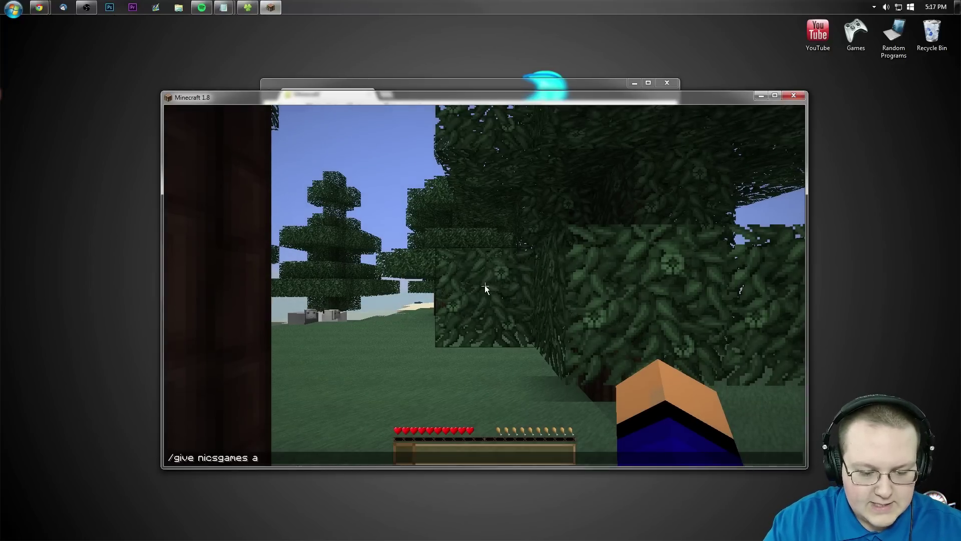
key(Escape)
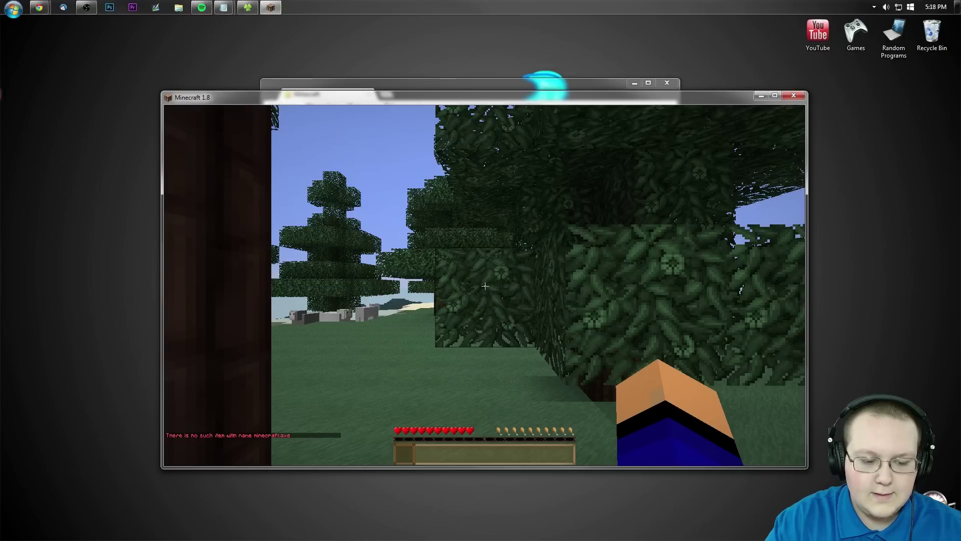
Switch to creative mode with /gamemode 1 and add a Diamond Axe to the hotbar by searching the items for "dia".
text(/gamemode 1)
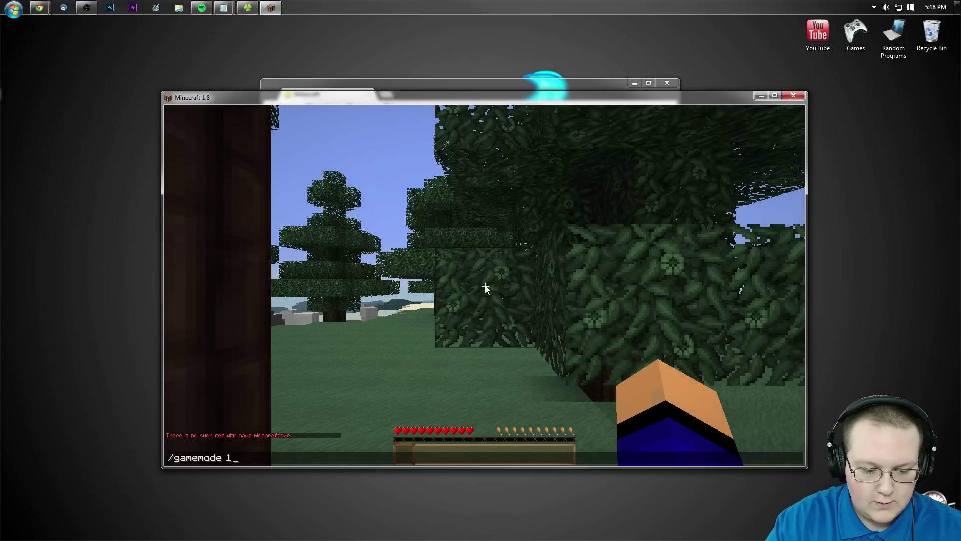
key(Return)
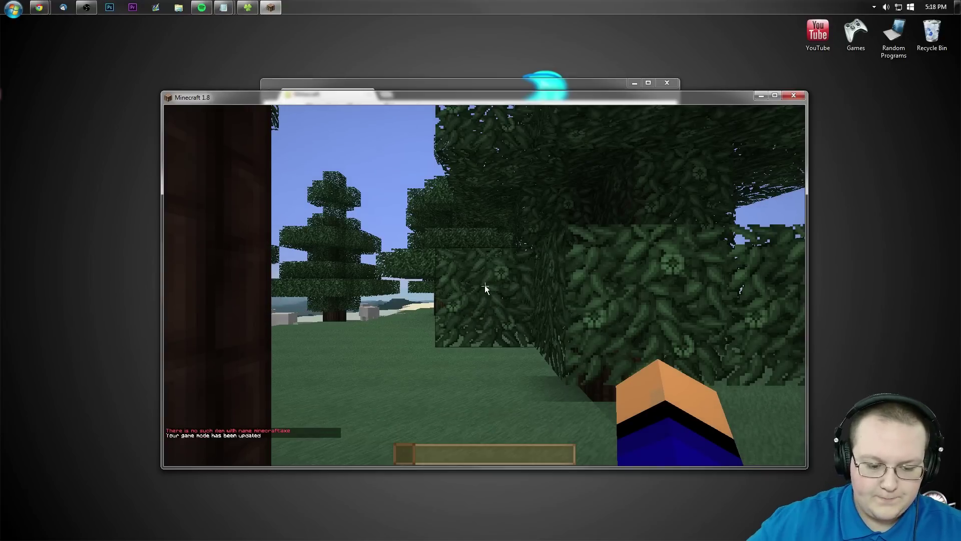
key(e)
click(566, 206)
text(d)
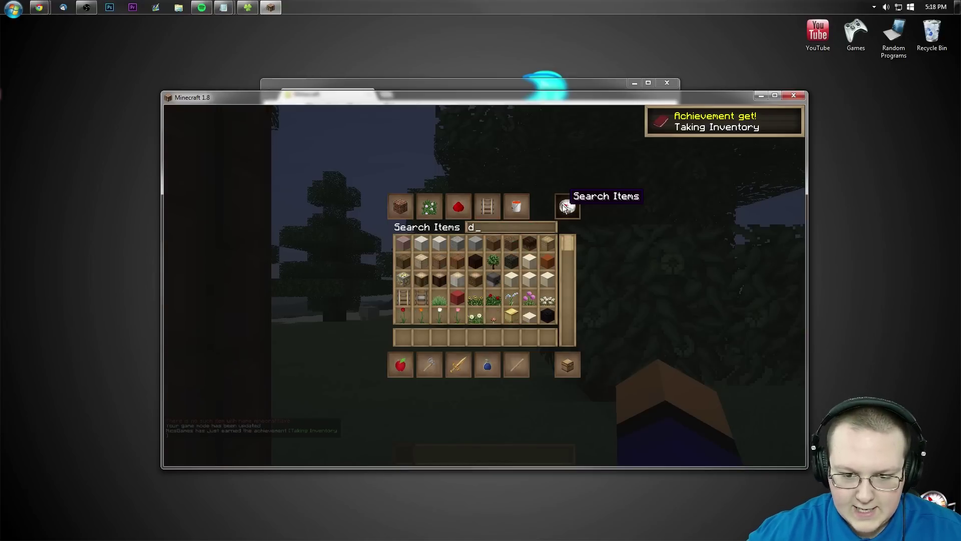
text(ia)
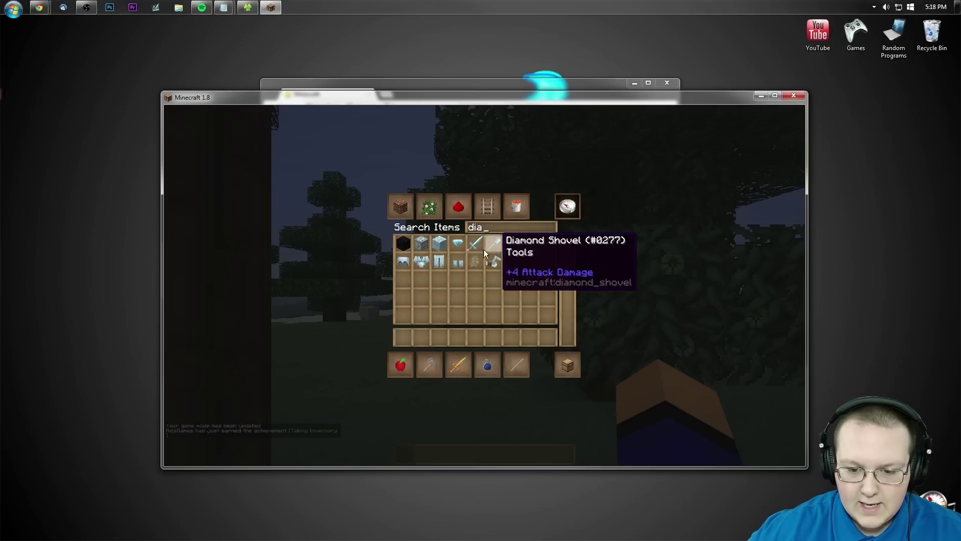
text(e)
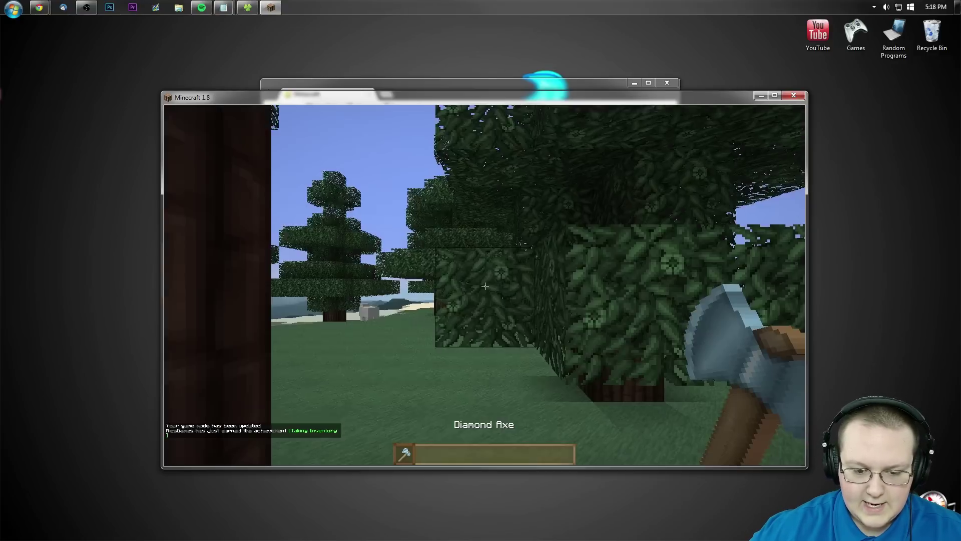
Switch to survival mode with /gamemode s and fell the nearest tree by chopping its trunk with the Diamond Axe.
text(/gamemode s)
key(Return)
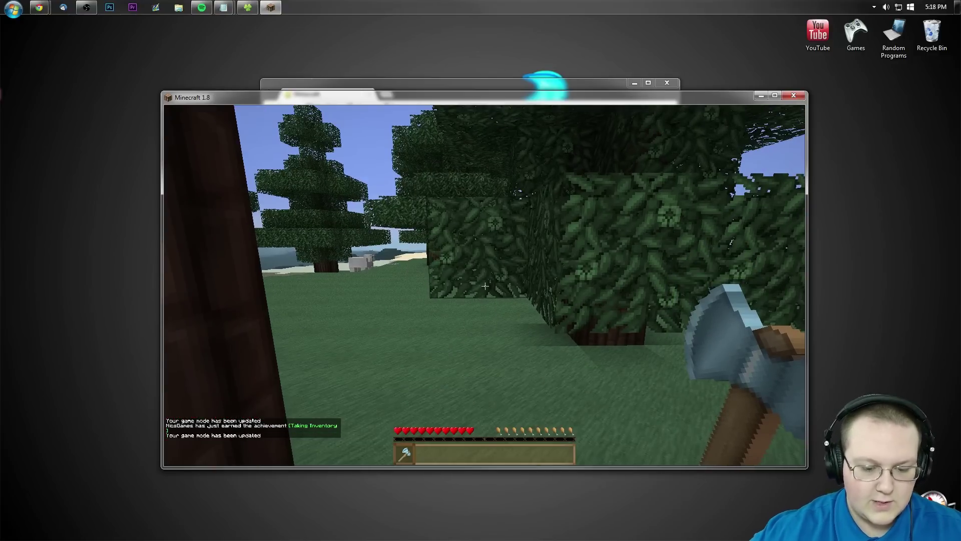
click(485, 285)
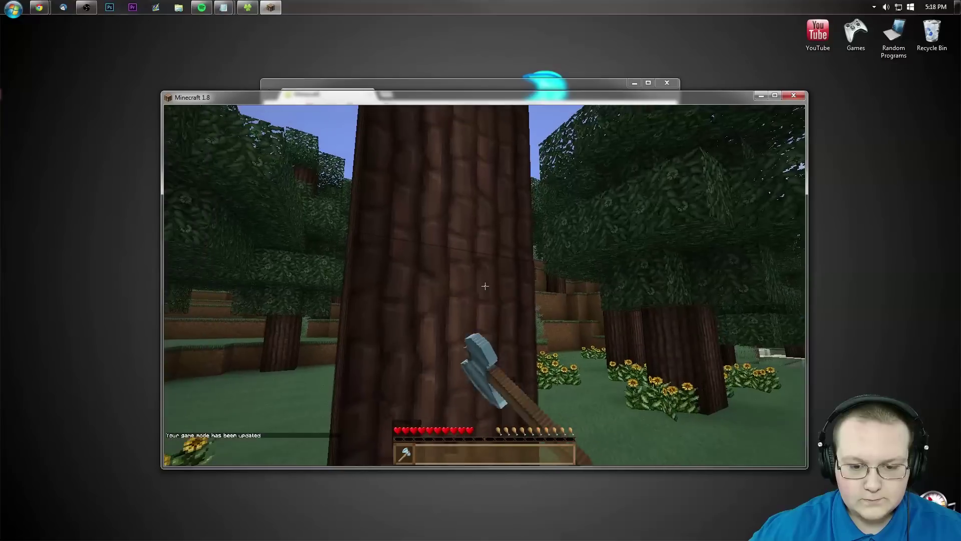
click(485, 286)
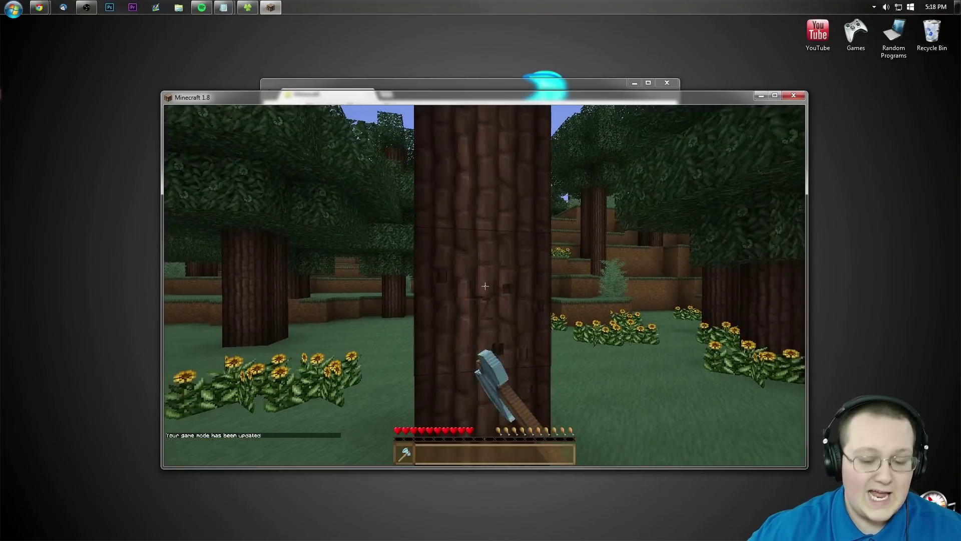
click(485, 286)
click(485, 286)
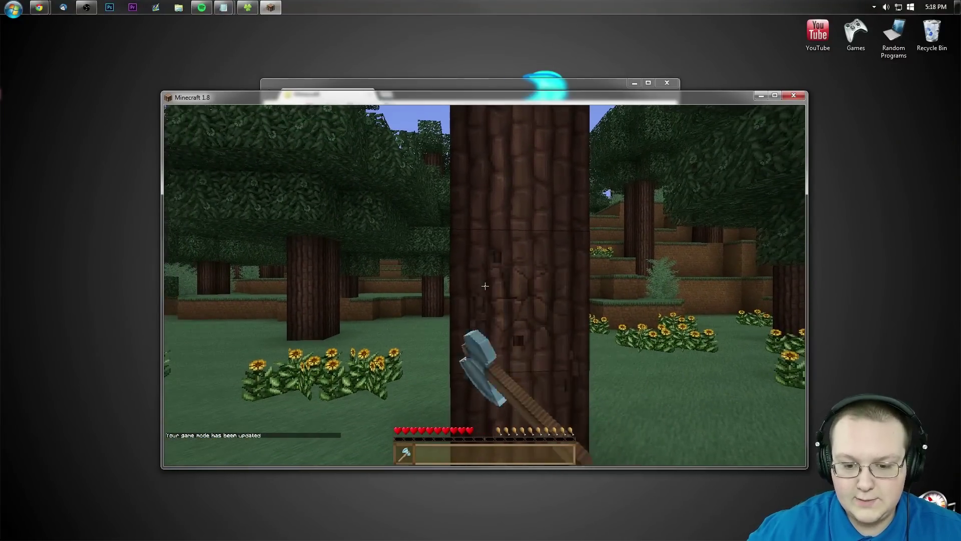
click(485, 286)
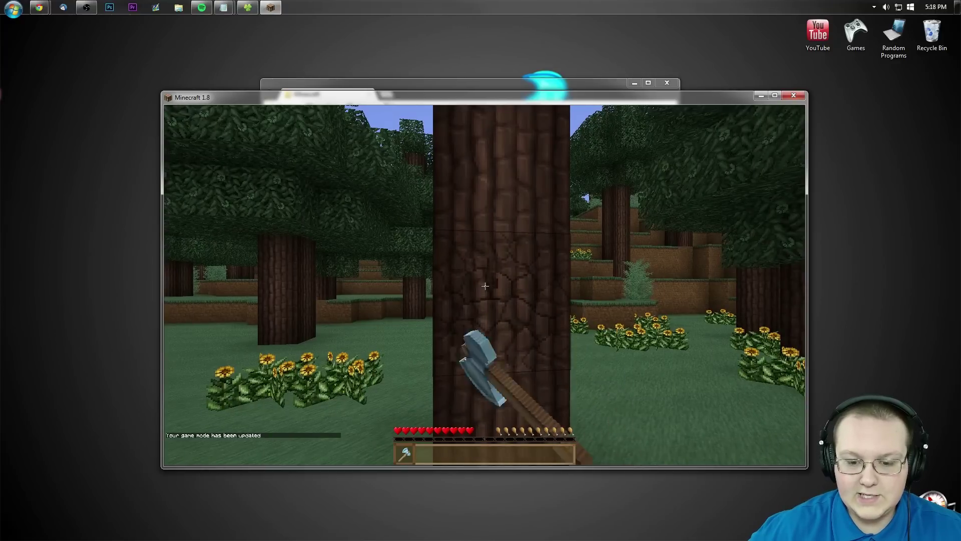
click(485, 286)
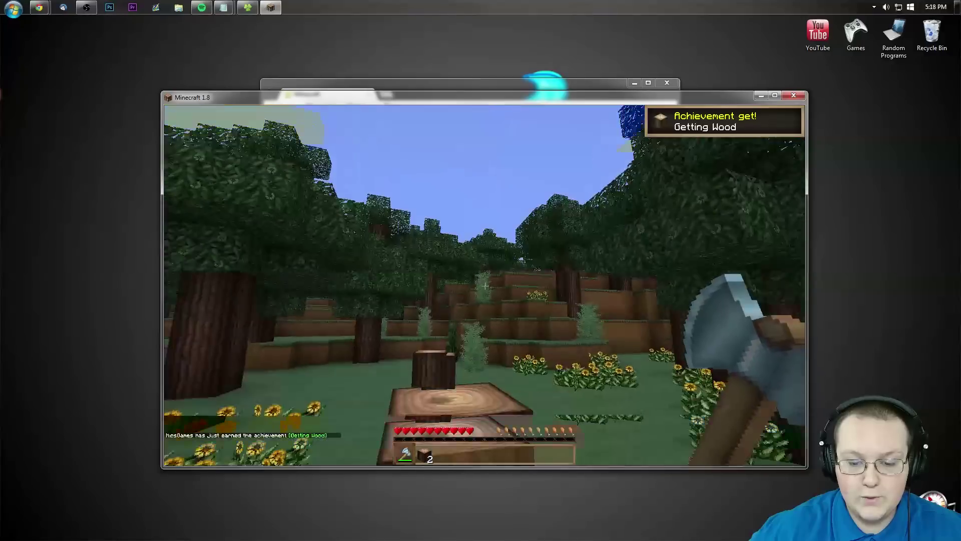
click(485, 285)
key(w)
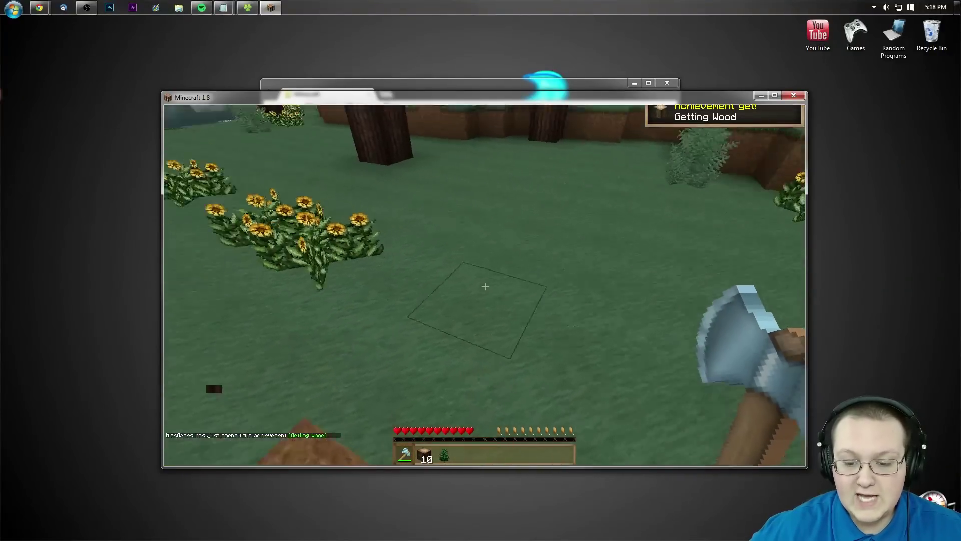
Walk to another tree, chop its bottom log with the Diamond Axe, and collect the dropped wood and saplings.
key(w)
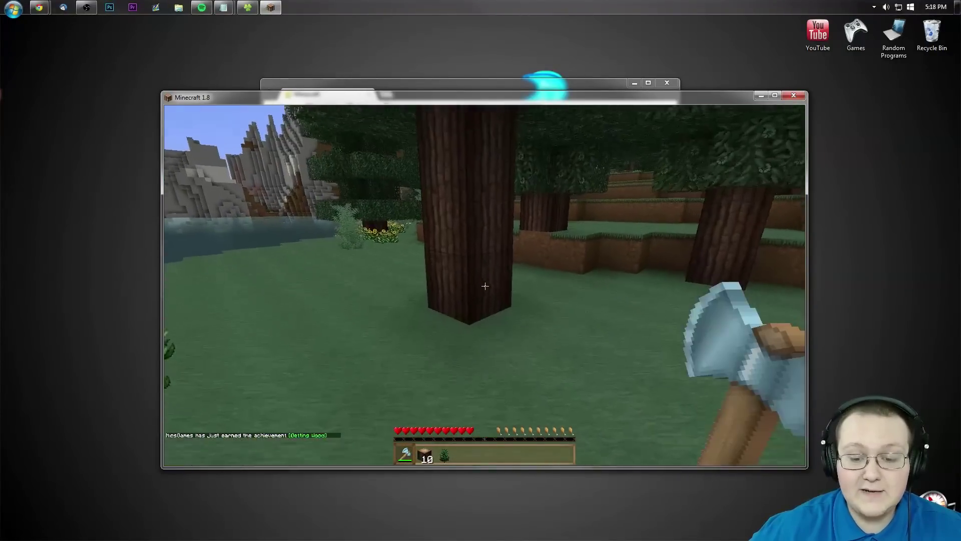
click(485, 286)
click(485, 286)
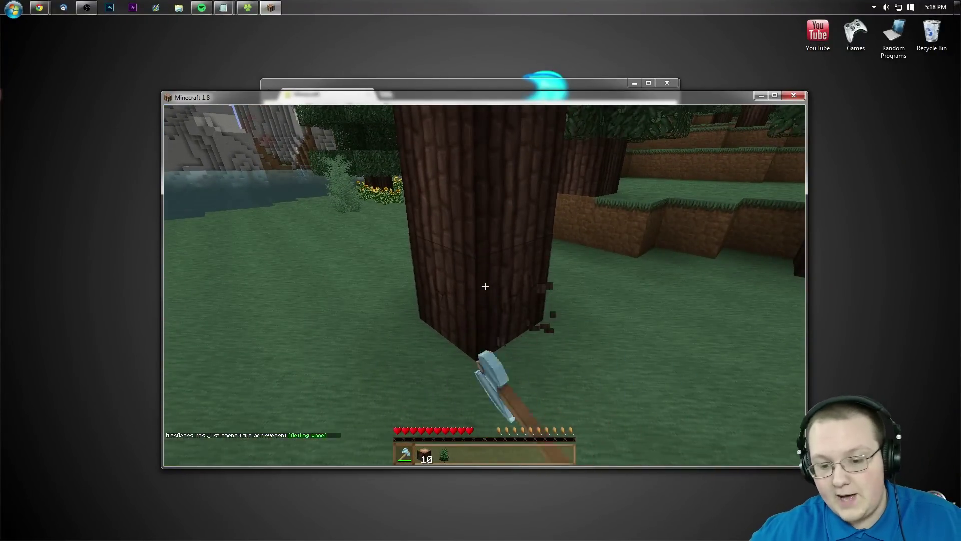
click(485, 286)
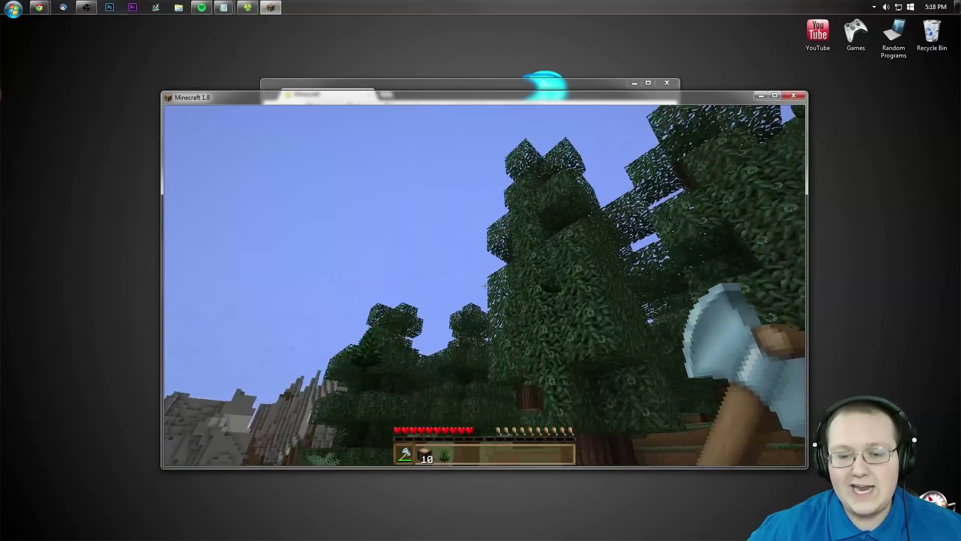
key(w)
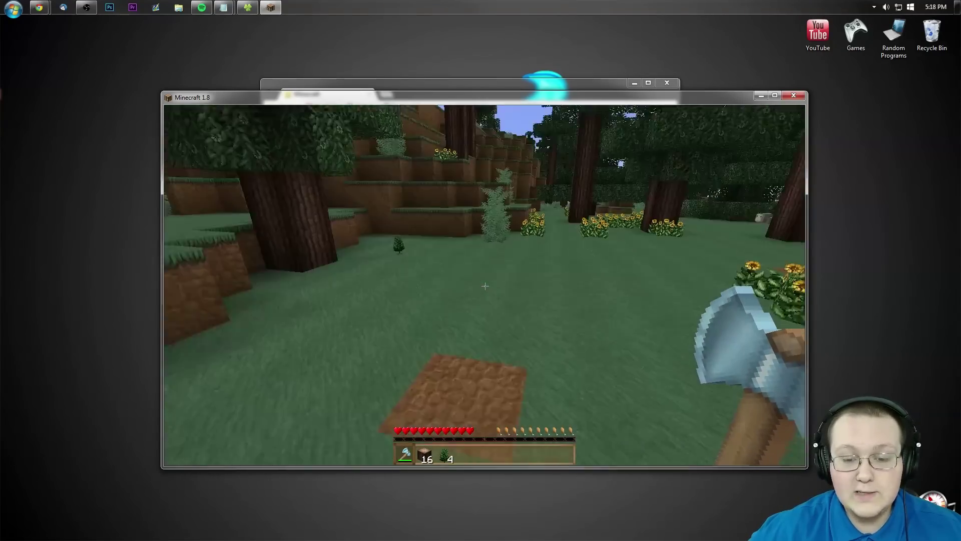
key(w)
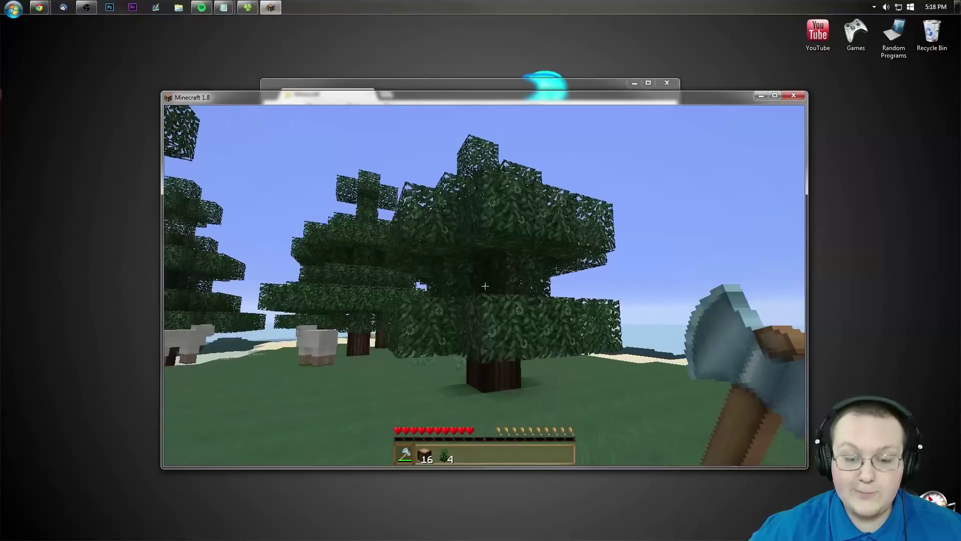